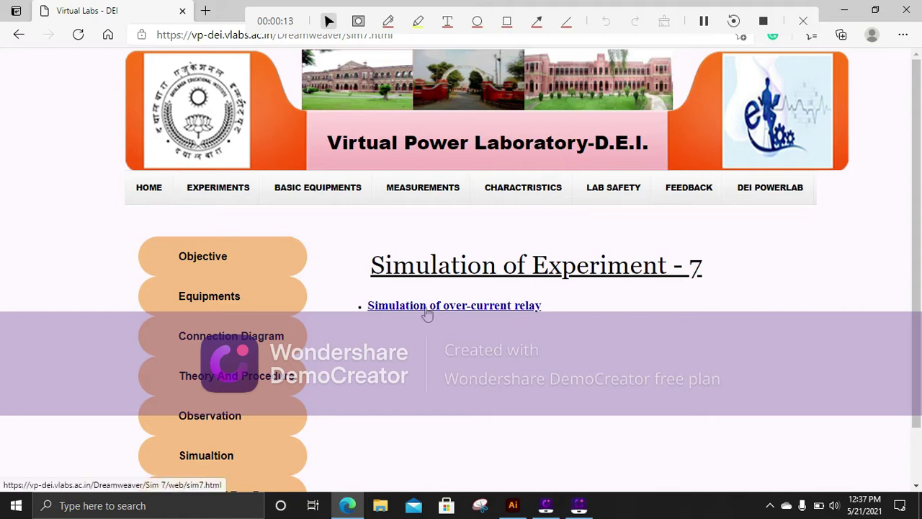
- Open the over-current relay simulation and increase the time setting until the dial pointer stands vertically at the top
left_click(428, 312)
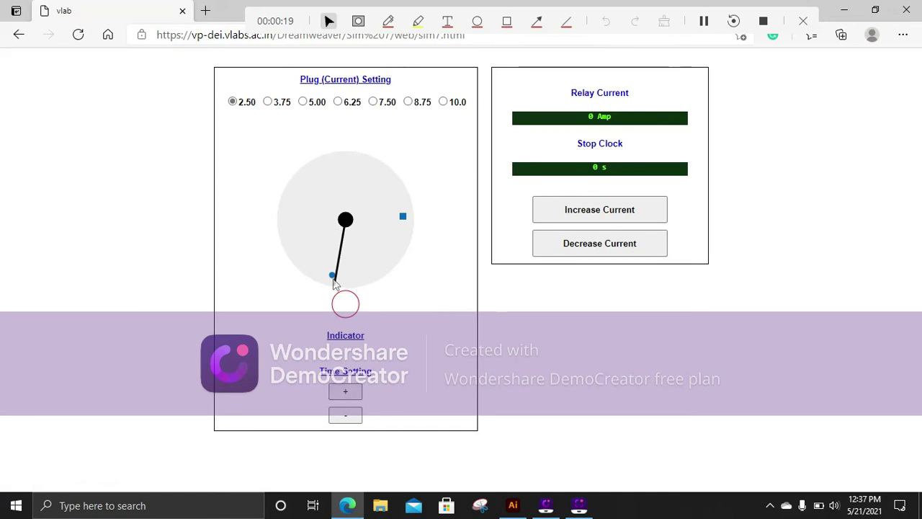
left_click(343, 396)
left_click(343, 397)
left_click(343, 396)
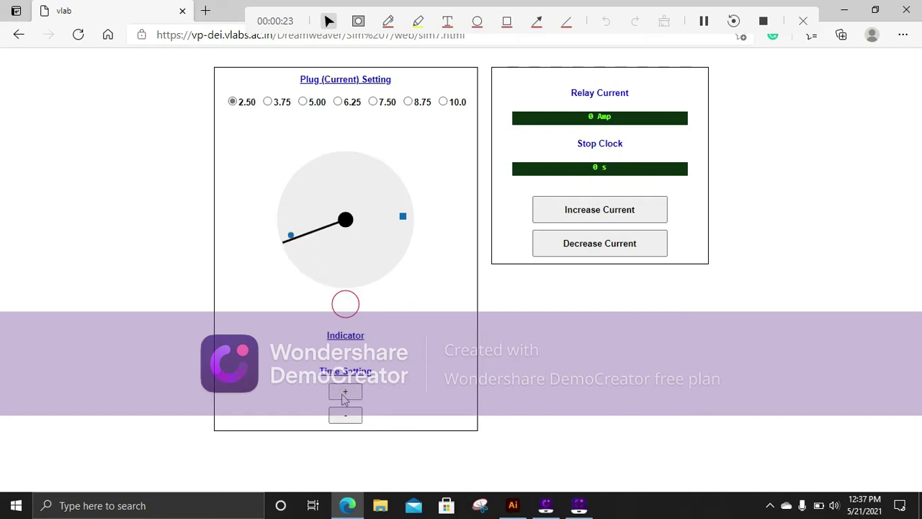
left_click(343, 396)
left_click(343, 396)
left_click(343, 396)
left_click(343, 396)
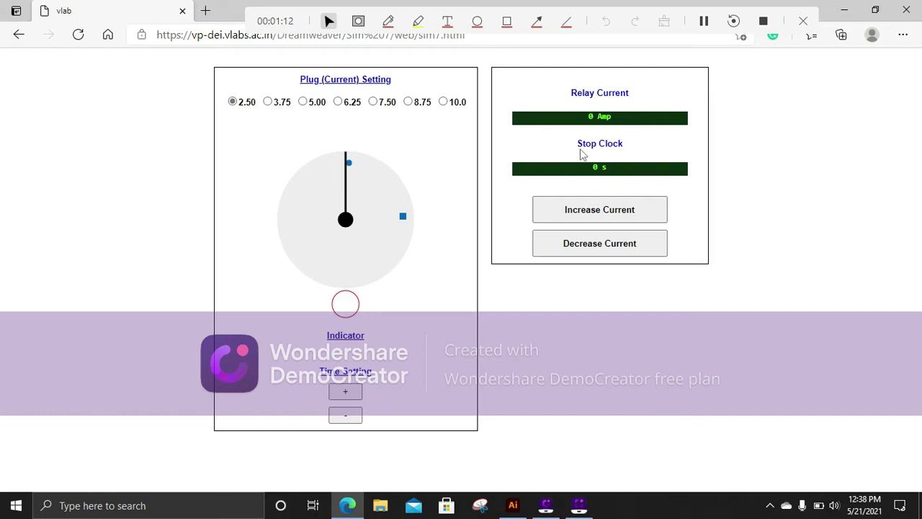
- Raise the relay current from zero to 5.2 A and let the relay run until it trips
left_click(589, 209)
left_click(588, 208)
left_click(589, 209)
left_click(588, 209)
left_click(588, 209)
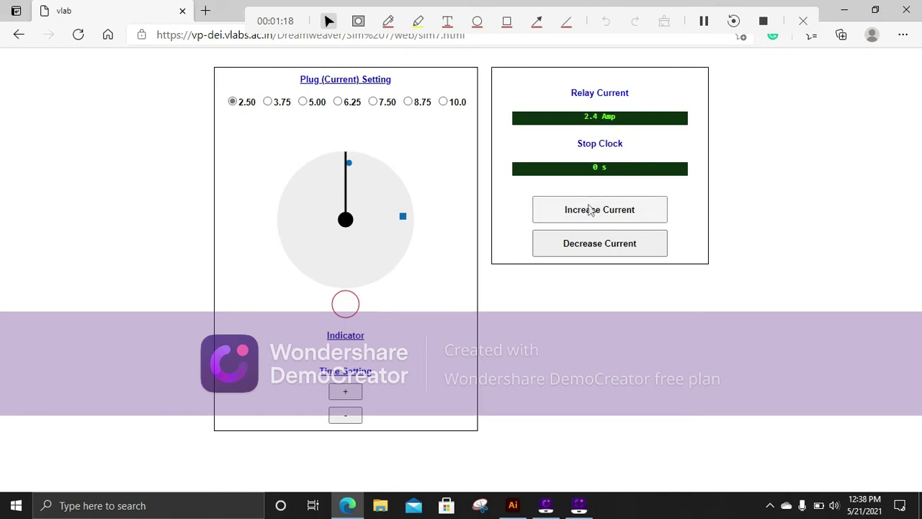
left_click(588, 209)
left_click(588, 209)
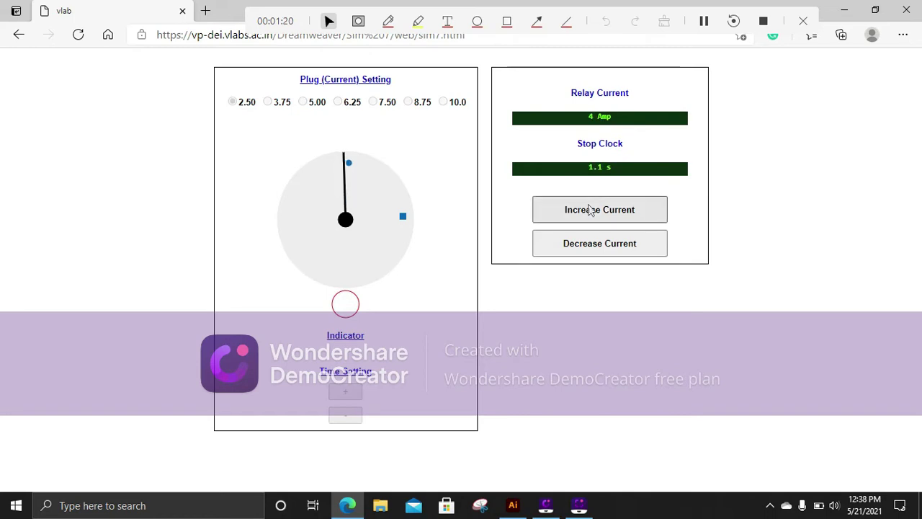
left_click(589, 209)
left_click(589, 209)
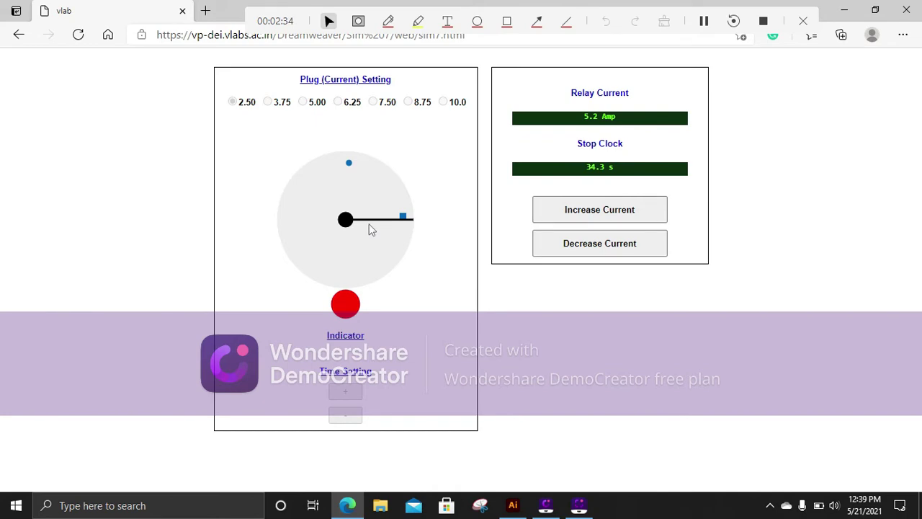
- Lower the relay current from 5.2 A to 0 A to reset the relay disc and stop clock
left_click(590, 245)
left_click(590, 245)
left_click(590, 245)
left_click(591, 245)
left_click(591, 245)
left_click(590, 245)
left_click(591, 245)
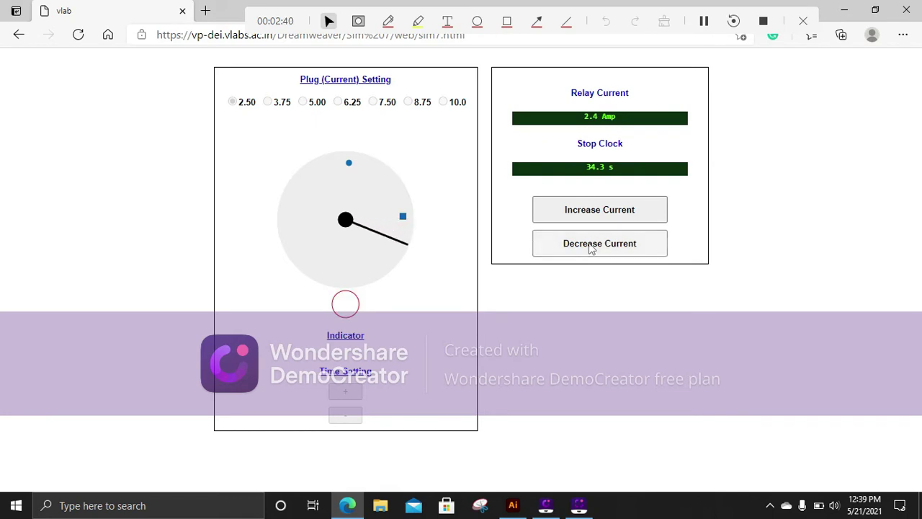
left_click(591, 245)
left_click(591, 245)
left_click(591, 245)
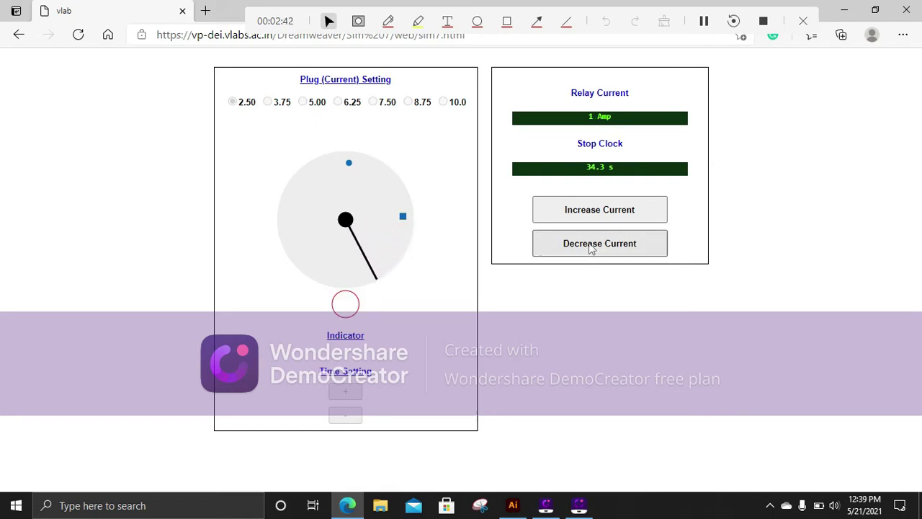
left_click(591, 245)
left_click(591, 245)
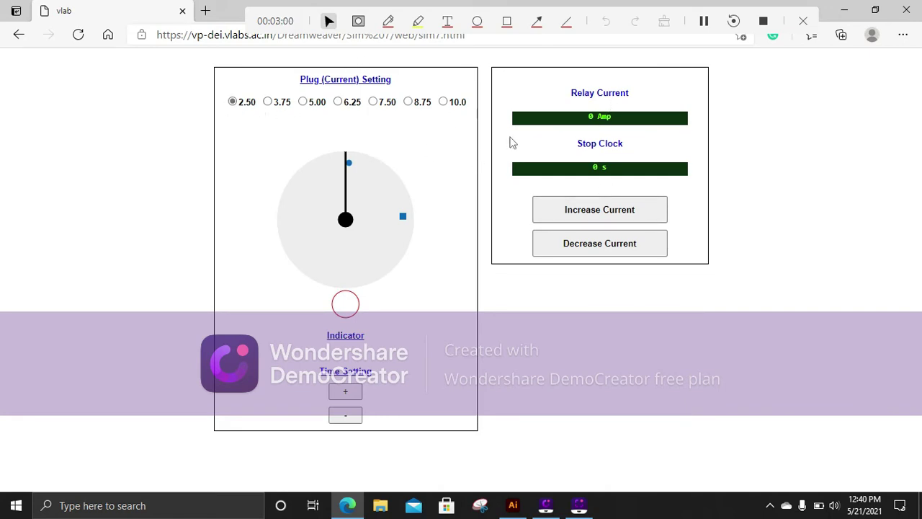
- Raise the relay current to 7 A and let the relay run until it trips
left_click(623, 219)
left_click(623, 219)
left_click(623, 218)
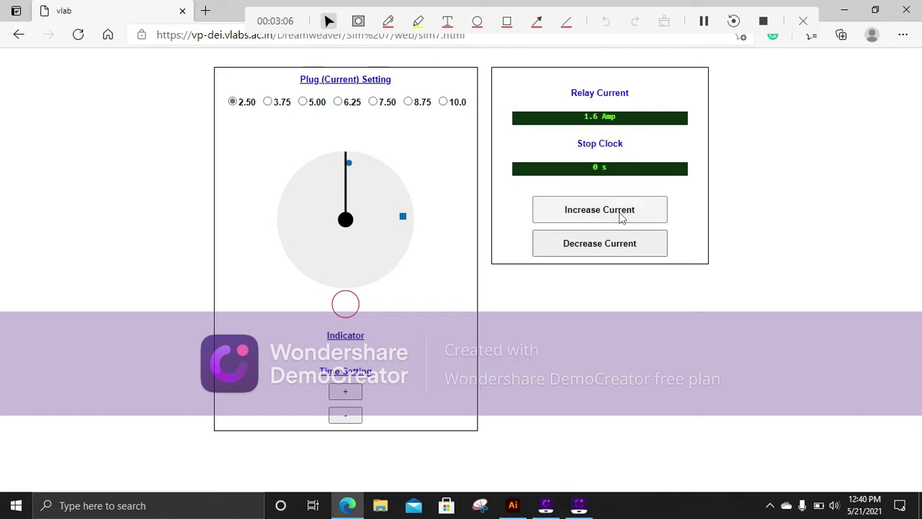
left_click(622, 218)
left_click(623, 219)
left_click(623, 219)
left_click(623, 218)
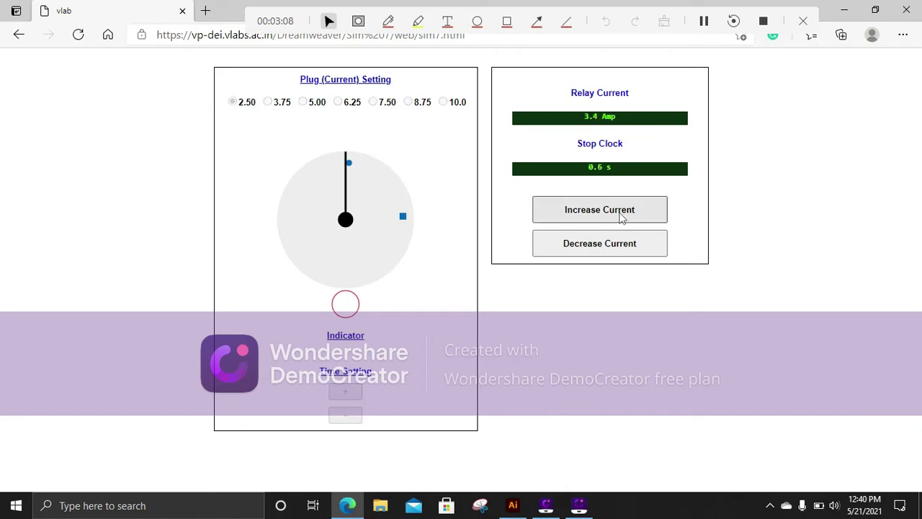
left_click(623, 218)
left_click(623, 218)
left_click(623, 218)
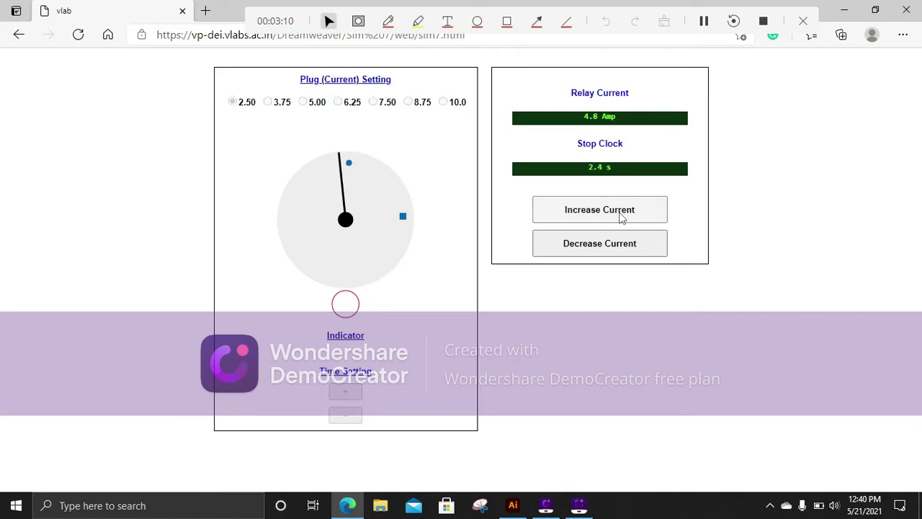
left_click(623, 218)
left_click(623, 219)
left_click(623, 219)
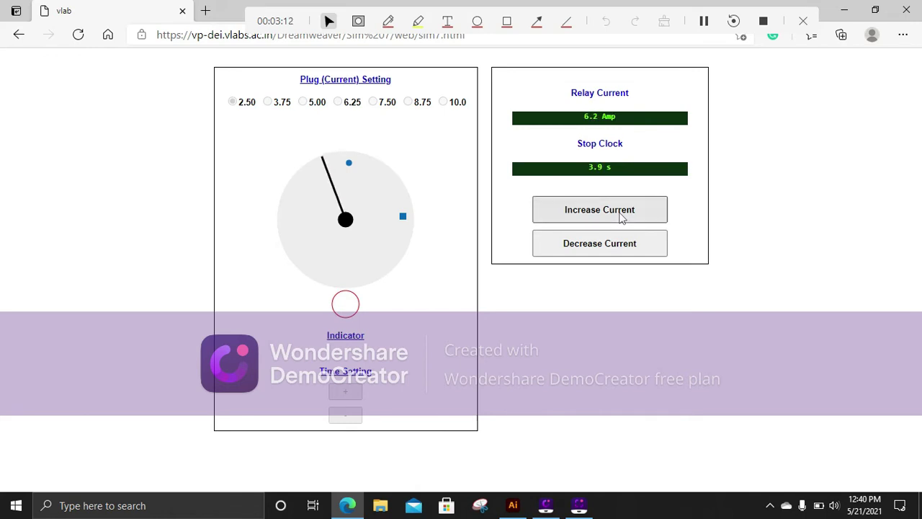
left_click(623, 218)
left_click(622, 218)
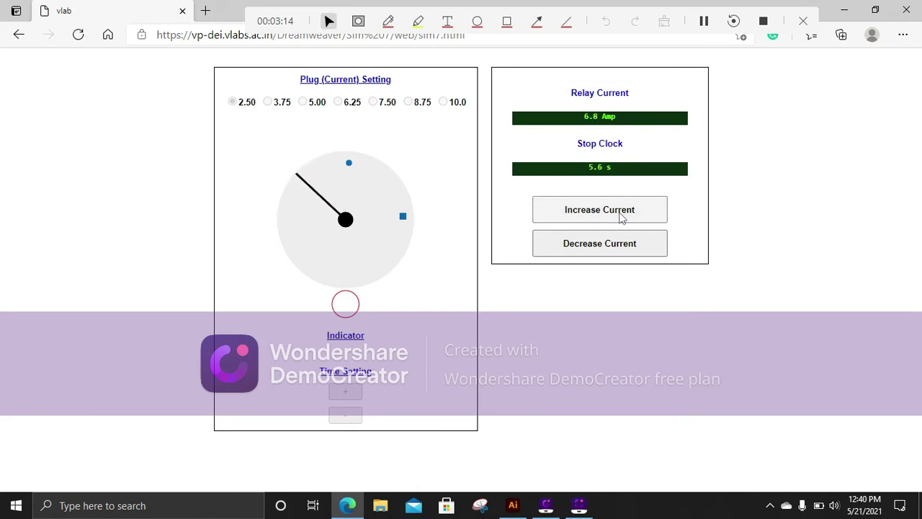
left_click(623, 219)
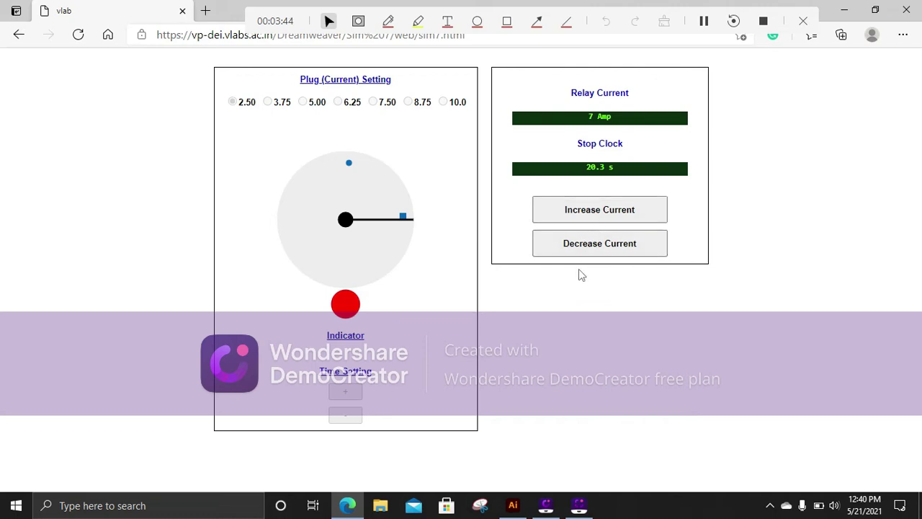
- Lower the relay current from 7 A to 0 A to reset the relay disc and stop clock
left_click(581, 249)
left_click(582, 249)
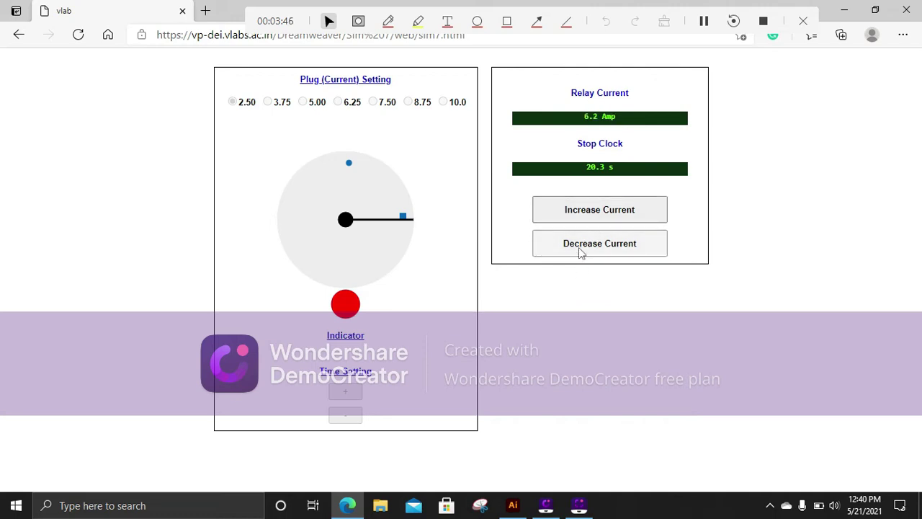
left_click(582, 249)
left_click(582, 249)
left_click(581, 249)
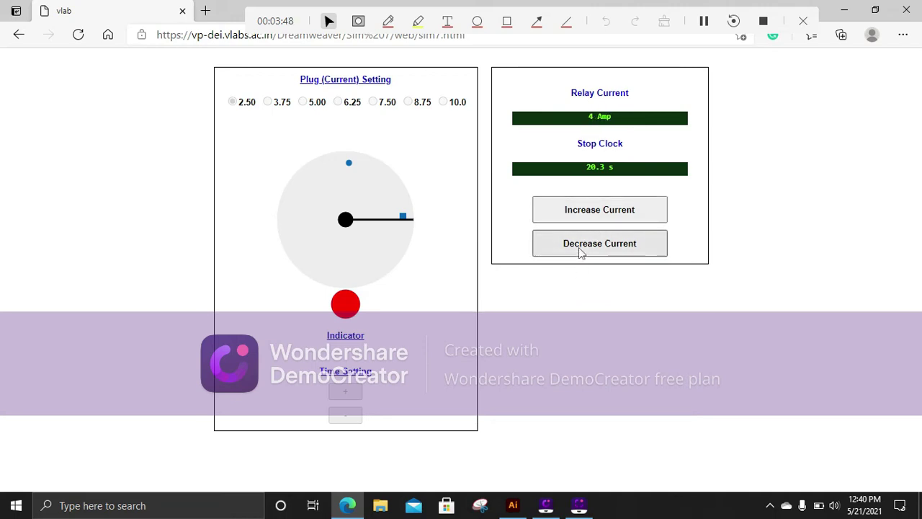
left_click(582, 249)
left_click(581, 249)
left_click(581, 248)
left_click(582, 249)
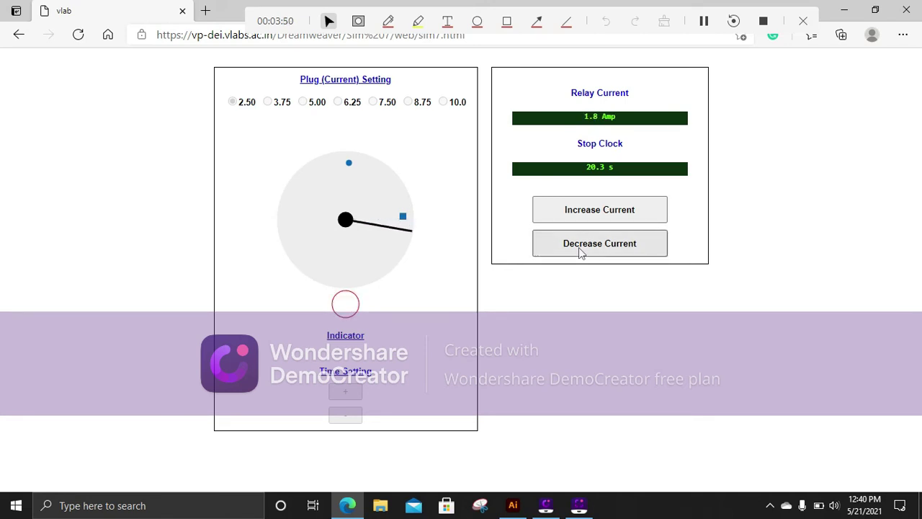
left_click(582, 249)
left_click(581, 249)
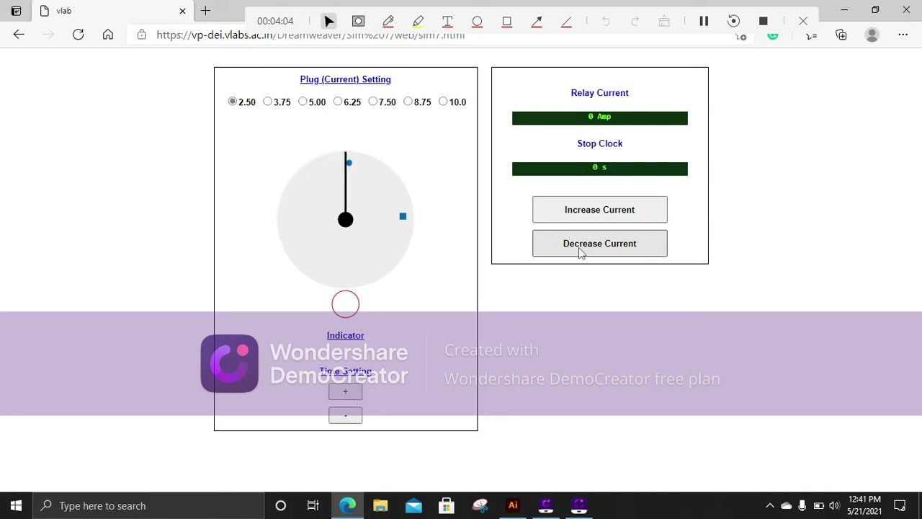
- Raise the relay current to 9 A and let the relay run until it trips
left_click(595, 213)
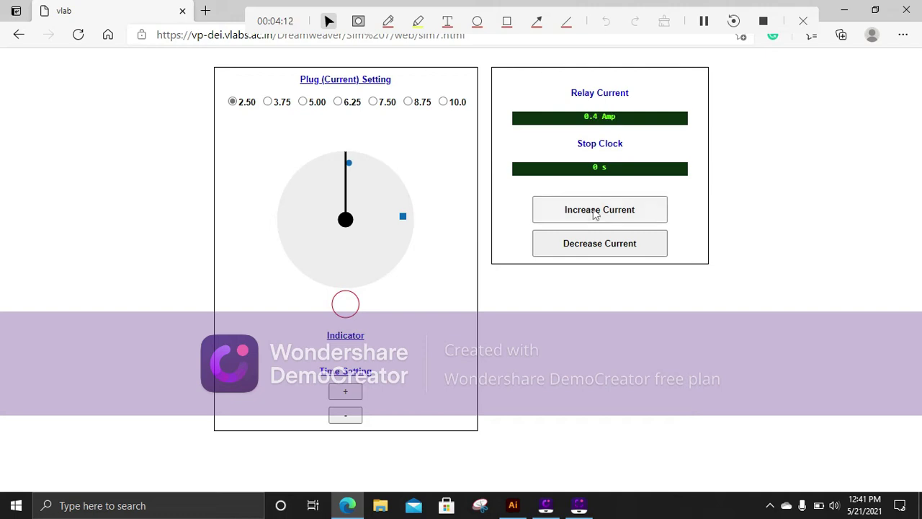
left_click(595, 213)
left_click(595, 213)
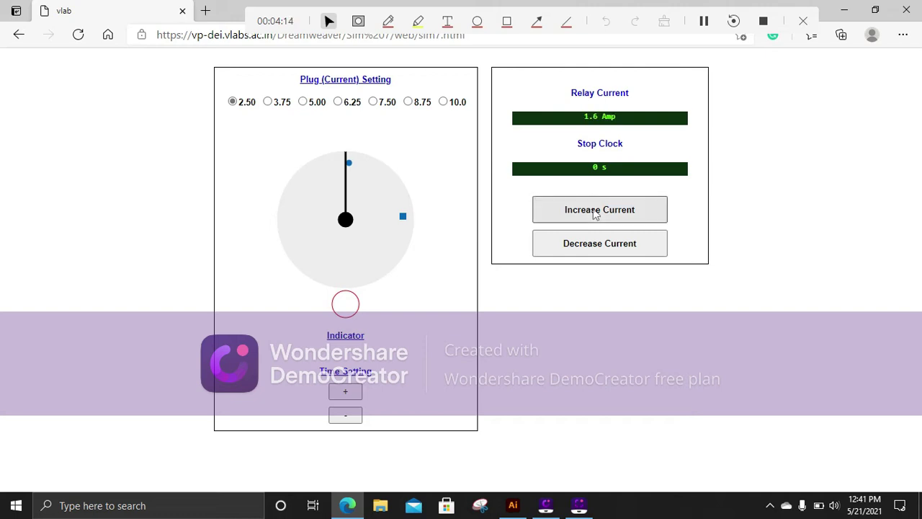
left_click(595, 213)
left_click(595, 213)
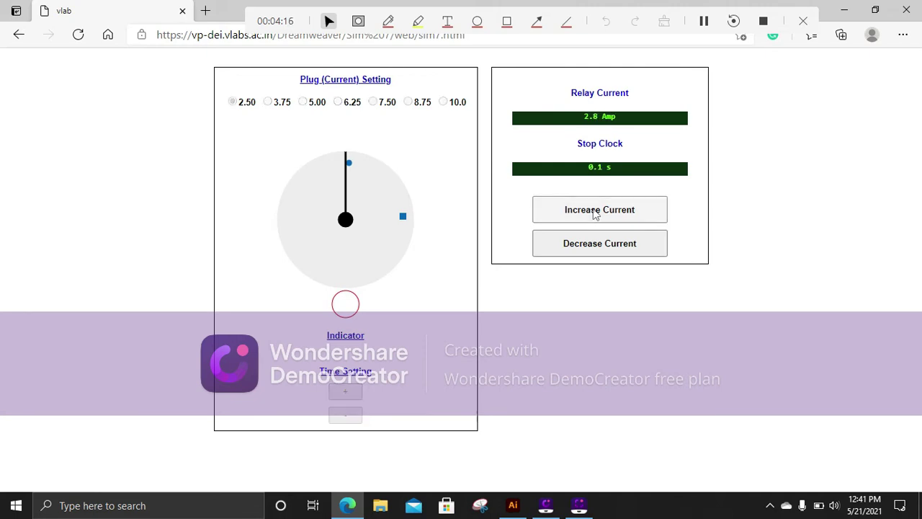
left_click(595, 213)
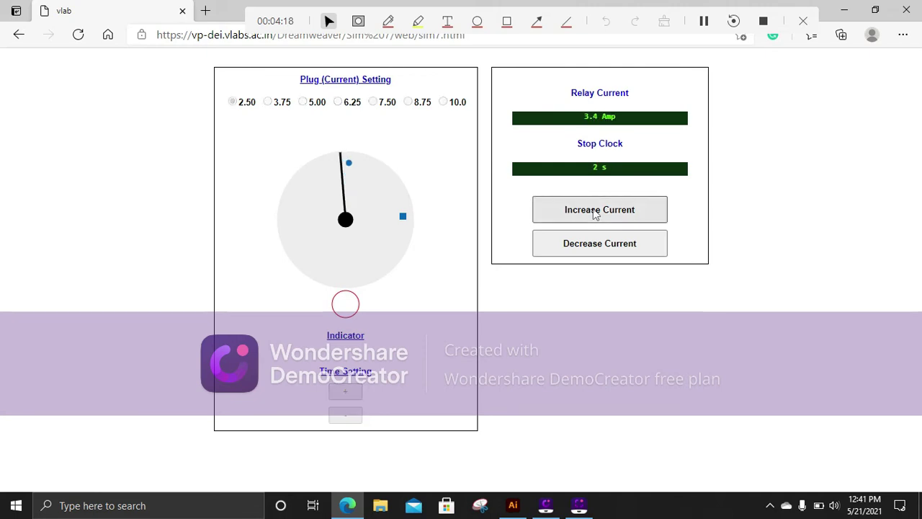
left_click(595, 214)
left_click(595, 213)
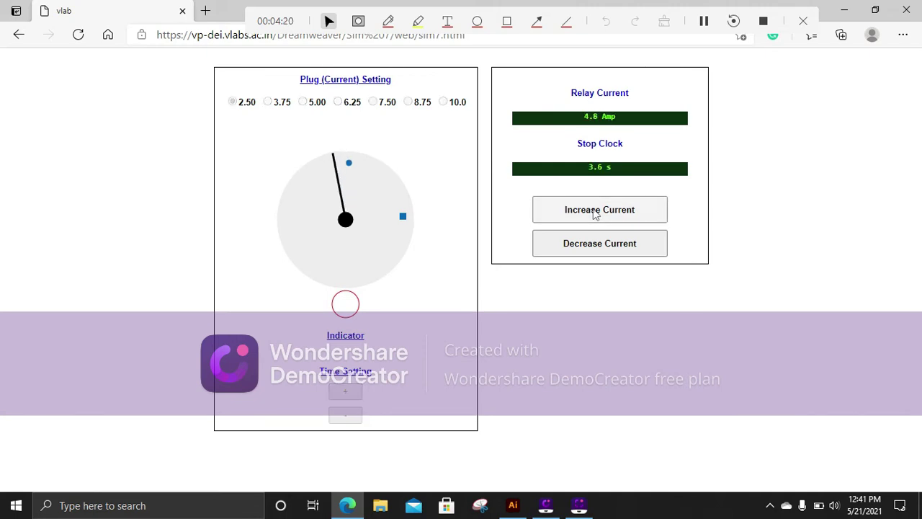
left_click(595, 213)
left_click(595, 213)
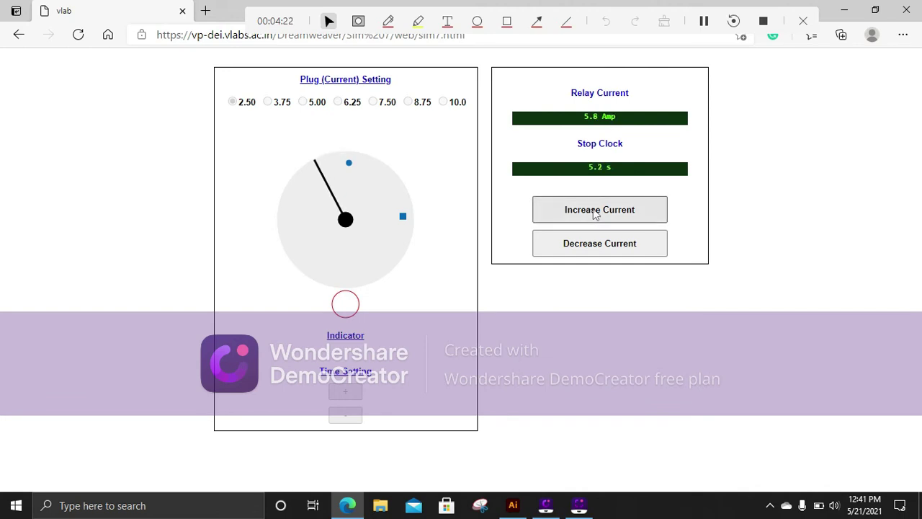
left_click(595, 213)
left_click(595, 214)
left_click(595, 213)
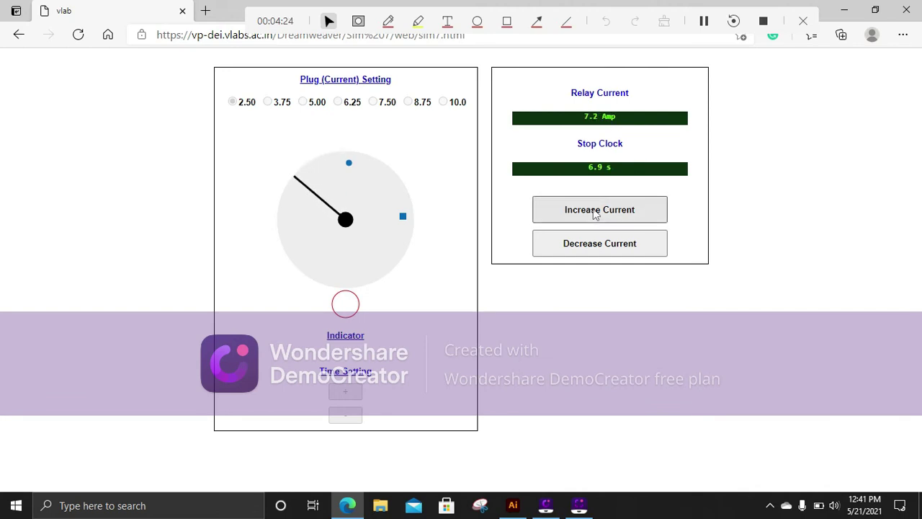
left_click(595, 213)
left_click(596, 213)
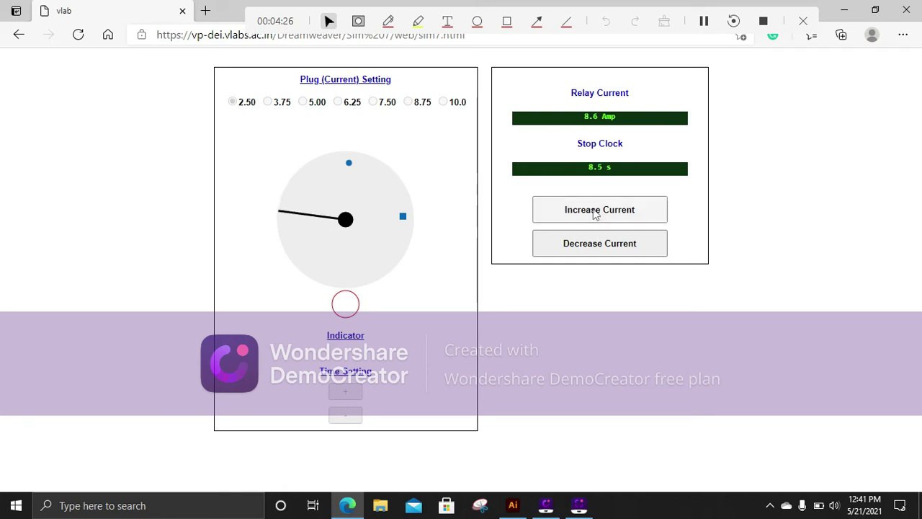
left_click(596, 213)
left_click(595, 213)
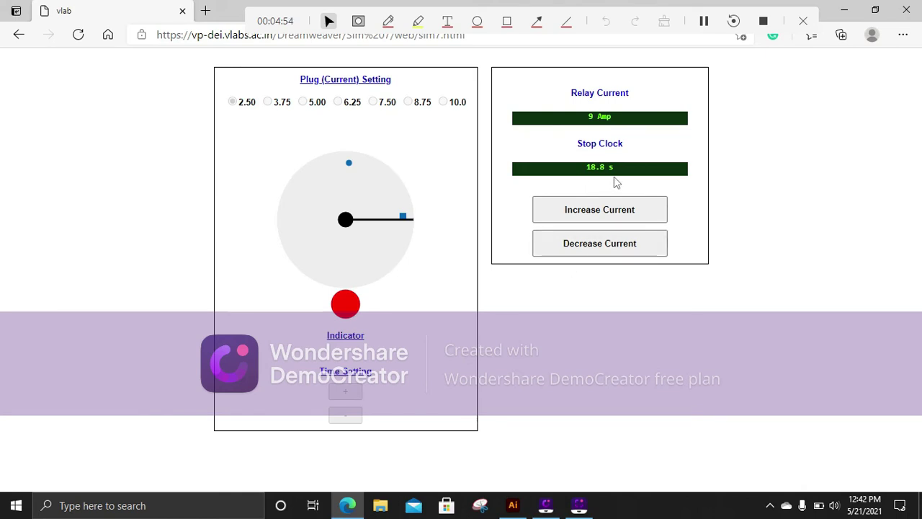
- Lower the relay current from 9 A to 0 A to reset the relay disc and stop clock
left_click(597, 247)
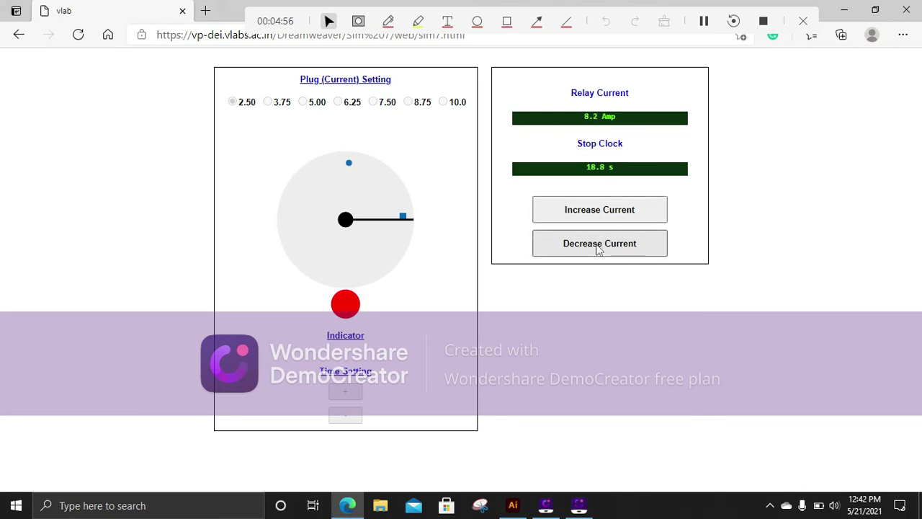
left_click(597, 247)
left_click(598, 248)
left_click(597, 247)
left_click(597, 248)
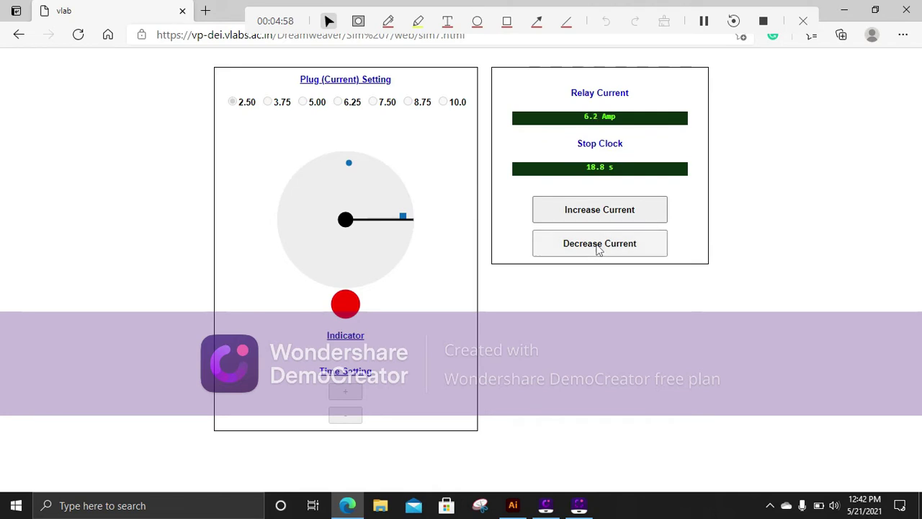
left_click(597, 247)
left_click(597, 247)
left_click(598, 247)
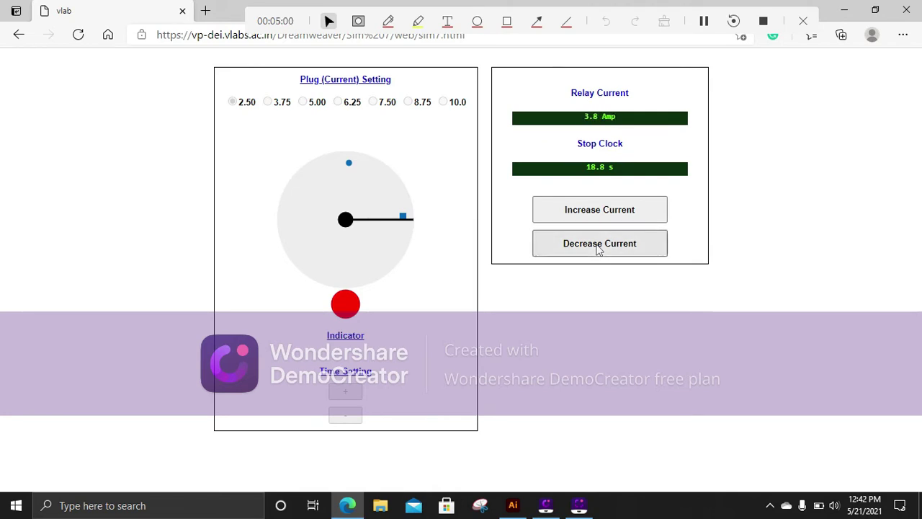
left_click(597, 247)
left_click(598, 247)
left_click(597, 247)
left_click(597, 247)
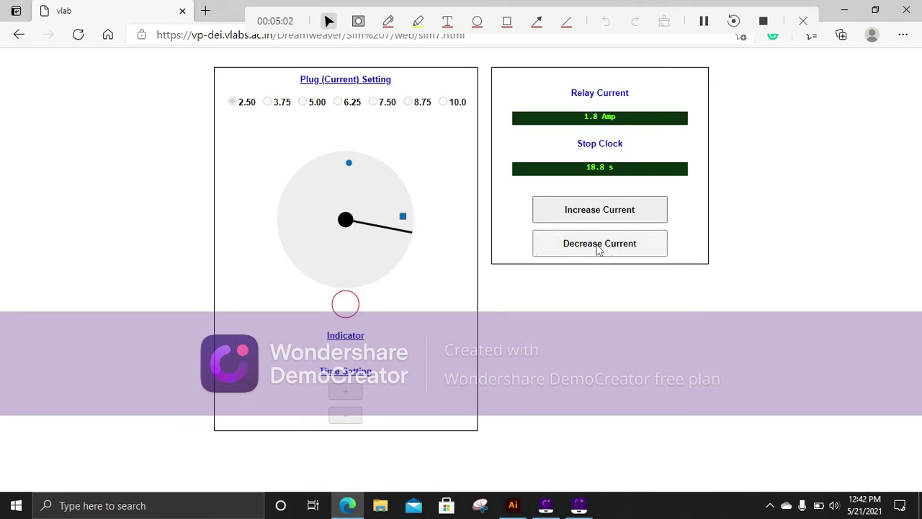
left_click(597, 247)
left_click(598, 247)
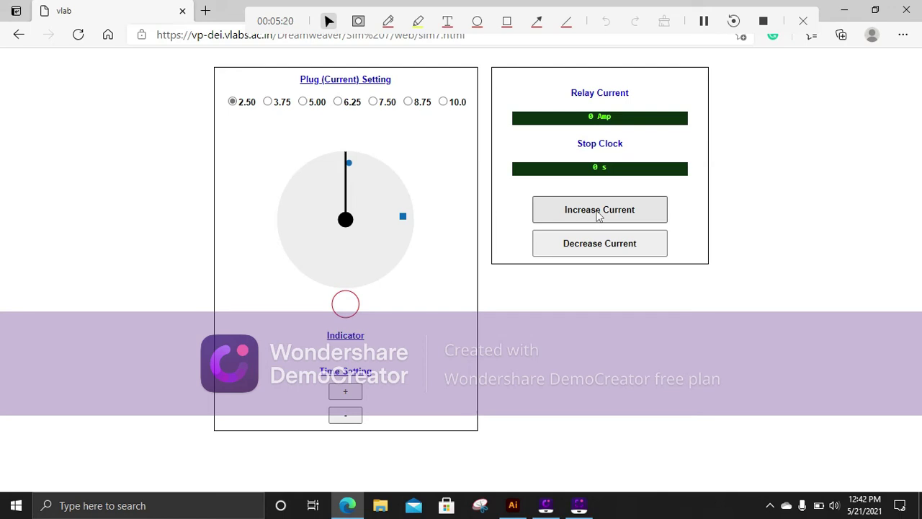
- Raise the relay current to 10 A and let the relay run until it trips
left_click(598, 210)
left_click(598, 210)
left_click(597, 210)
left_click(598, 211)
left_click(597, 210)
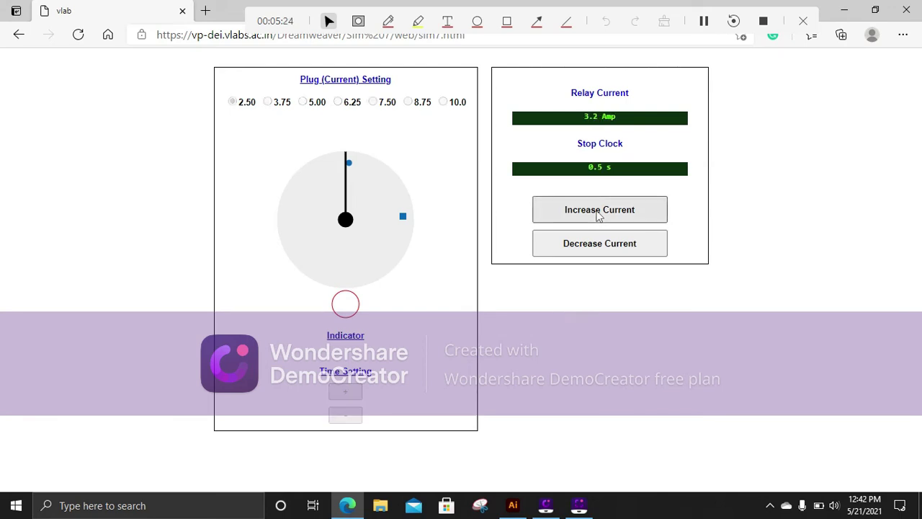
left_click(598, 210)
left_click(597, 210)
left_click(597, 210)
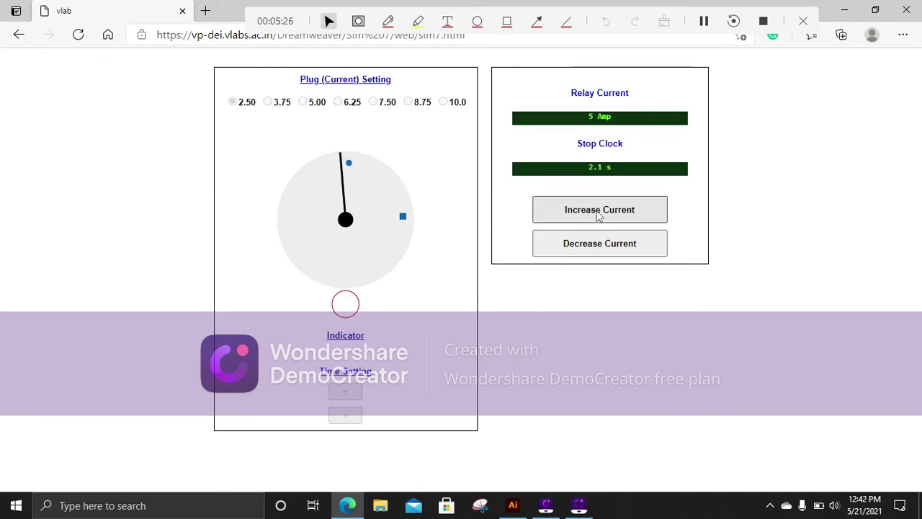
left_click(597, 210)
left_click(598, 211)
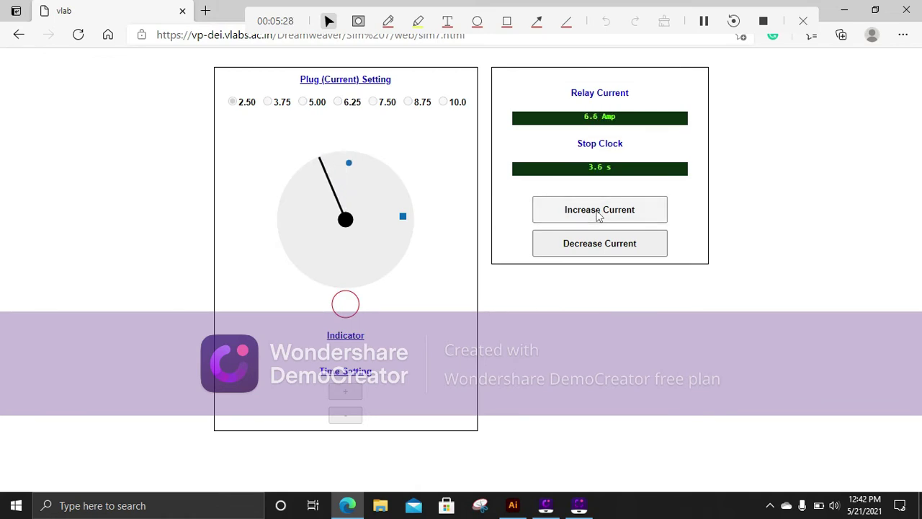
left_click(597, 210)
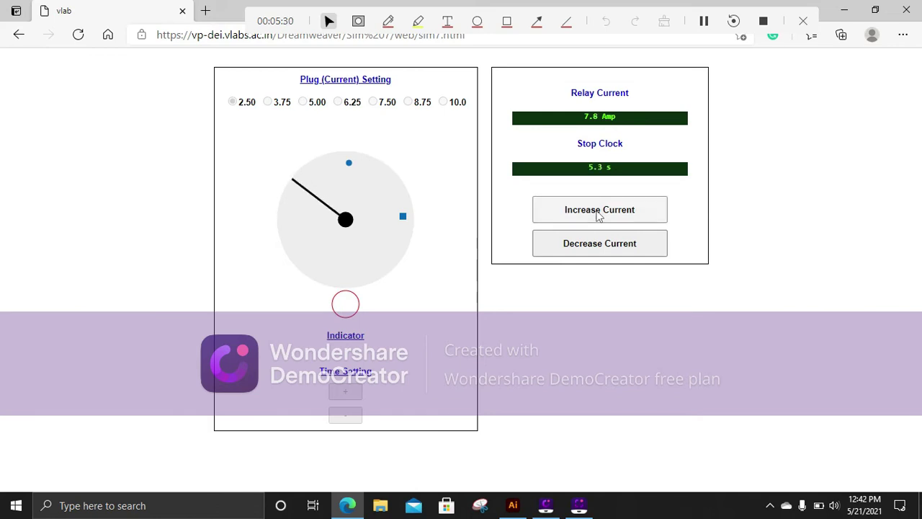
left_click(597, 211)
left_click(597, 210)
left_click(598, 210)
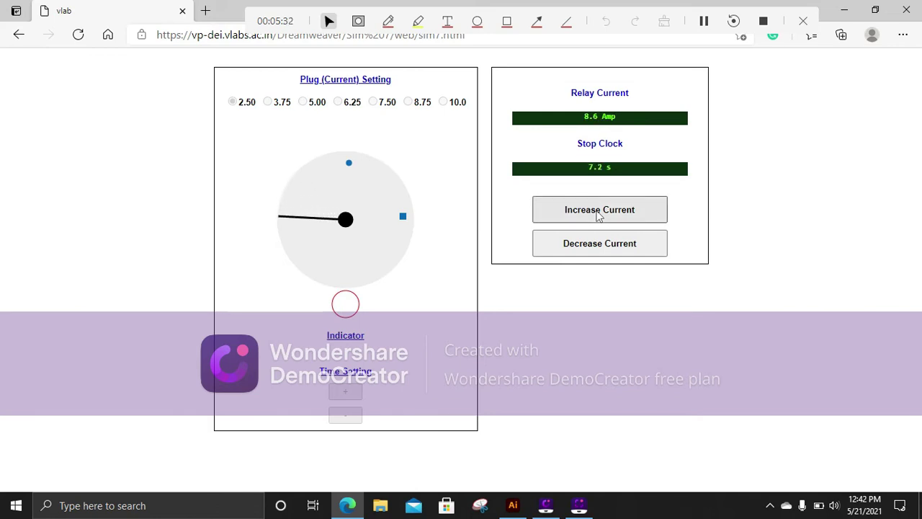
left_click(597, 210)
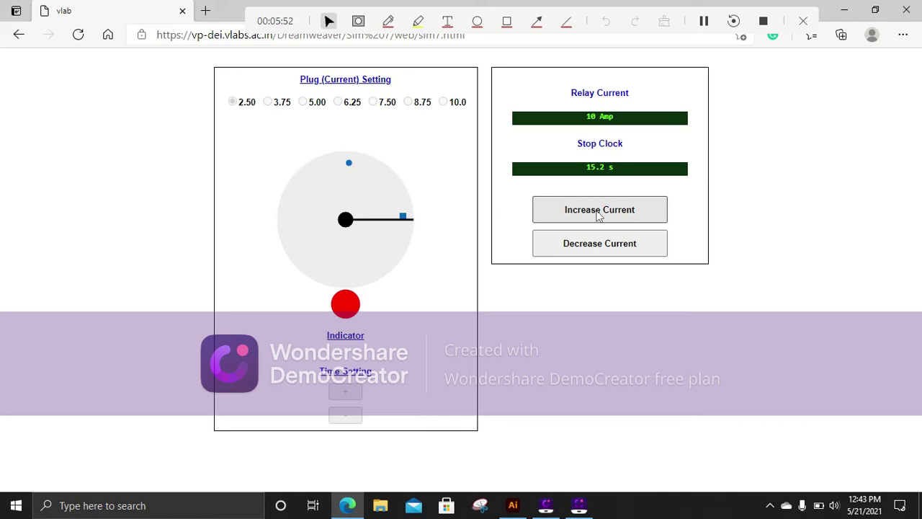
- Lower the relay current to 0 A to reset the relay disc and stop clock after the 10 A run
left_click(597, 247)
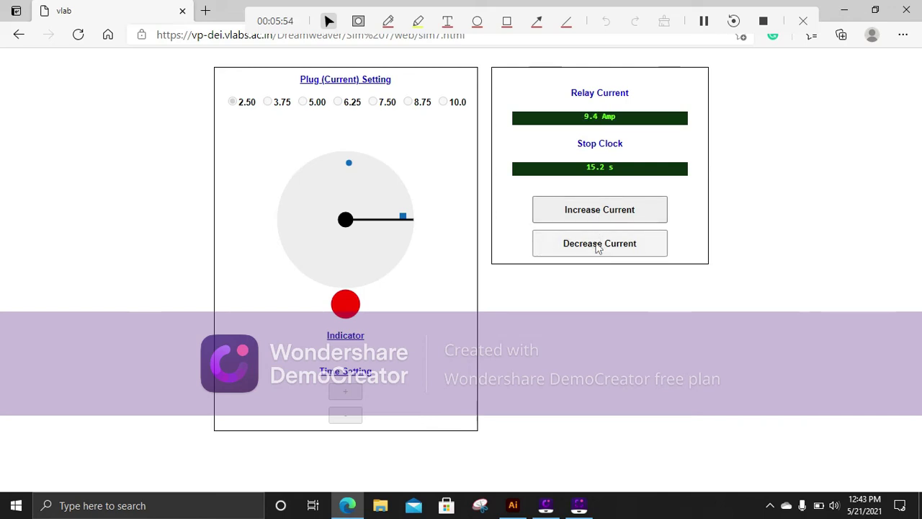
left_click(598, 247)
left_click(597, 247)
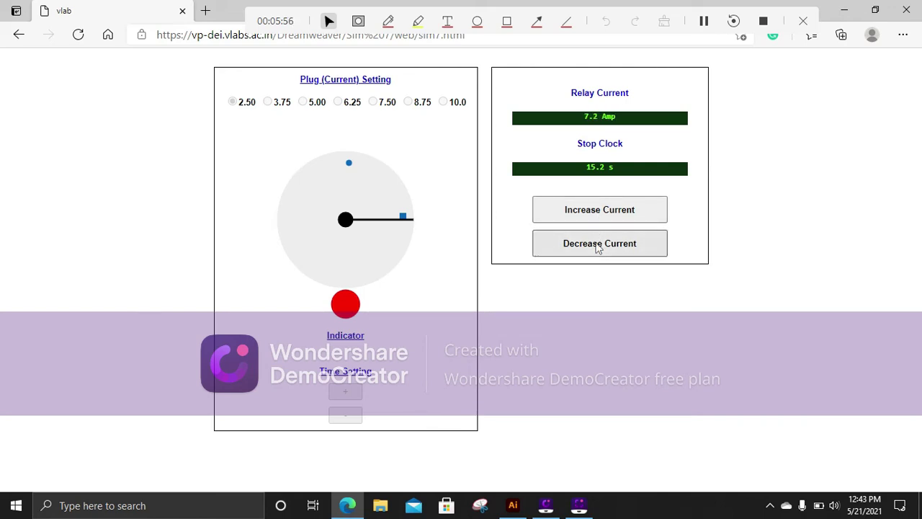
left_click(598, 247)
left_click(597, 247)
left_click(598, 247)
left_click(597, 247)
left_click(598, 247)
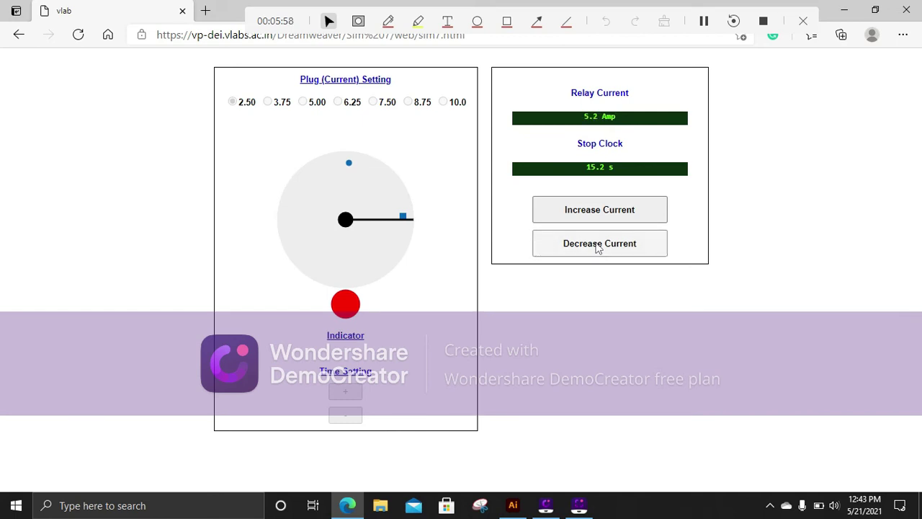
left_click(597, 247)
left_click(597, 247)
left_click(597, 248)
left_click(597, 247)
left_click(597, 247)
left_click(598, 247)
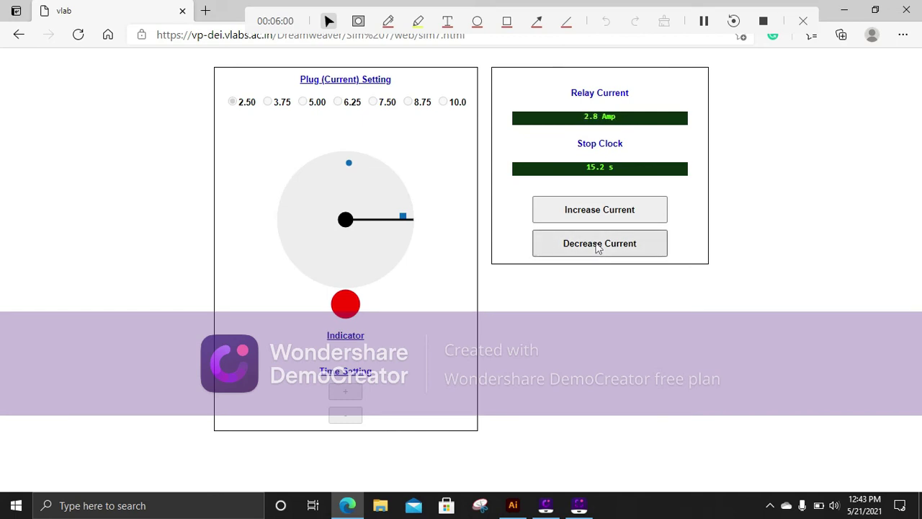
left_click(597, 247)
left_click(598, 247)
left_click(598, 247)
left_click(597, 247)
left_click(597, 247)
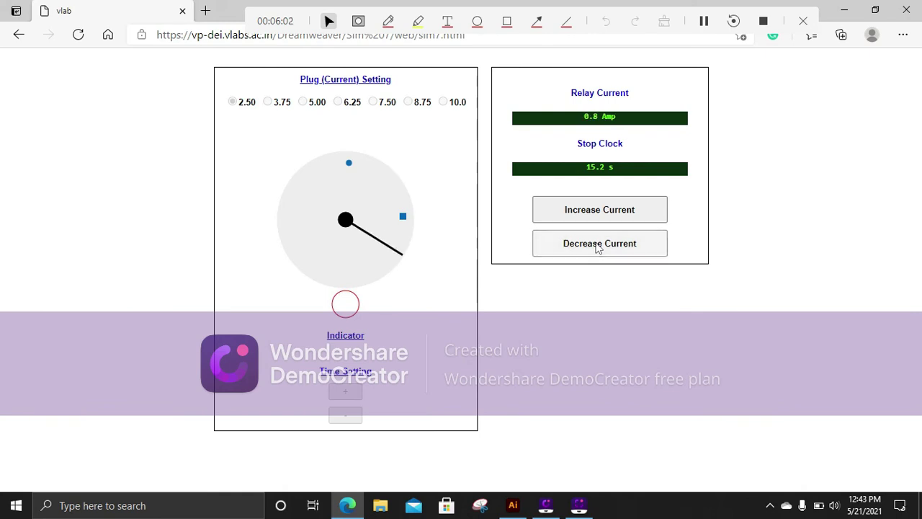
left_click(597, 247)
left_click(598, 247)
left_click(597, 247)
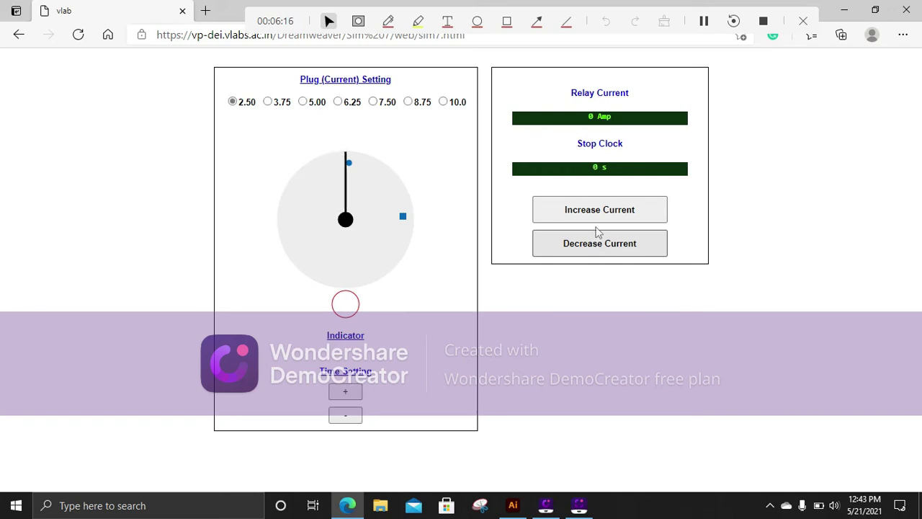
- Raise the relay current to 12 A and let the relay run until it trips
left_click(597, 210)
left_click(596, 210)
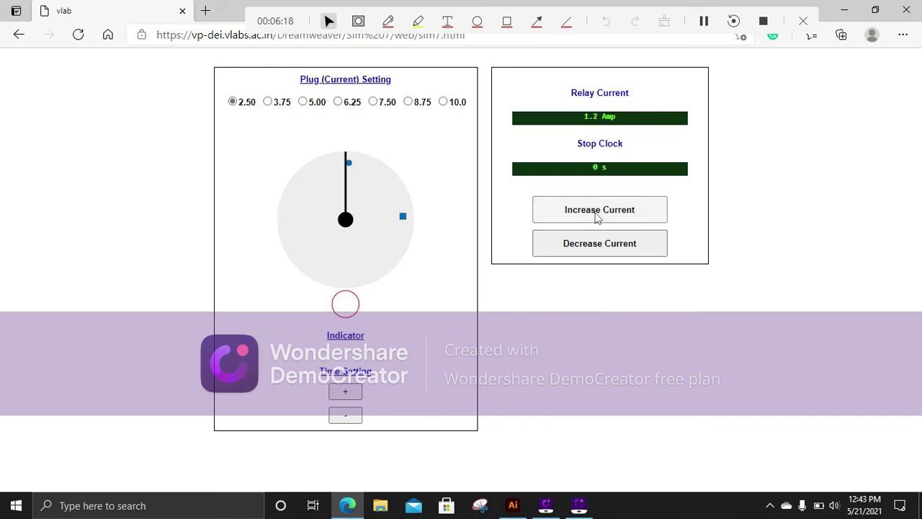
left_click(597, 210)
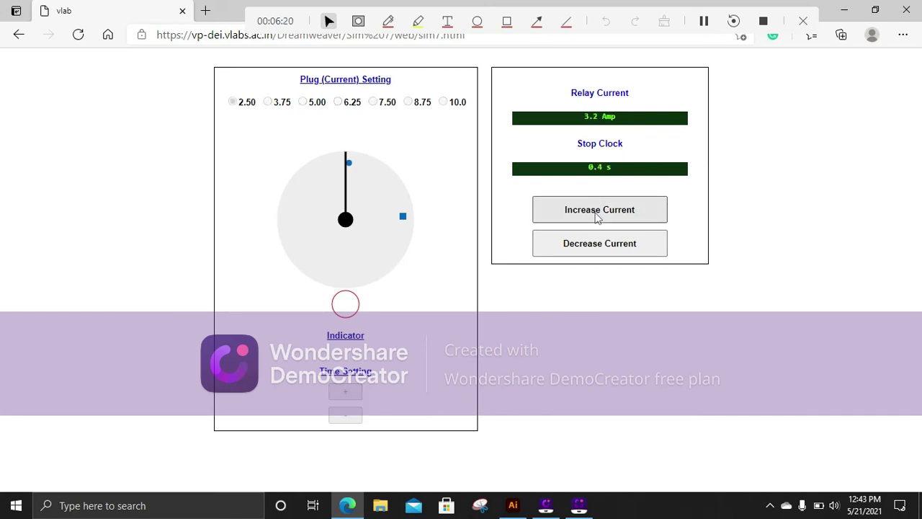
left_click(596, 214)
left_click(596, 214)
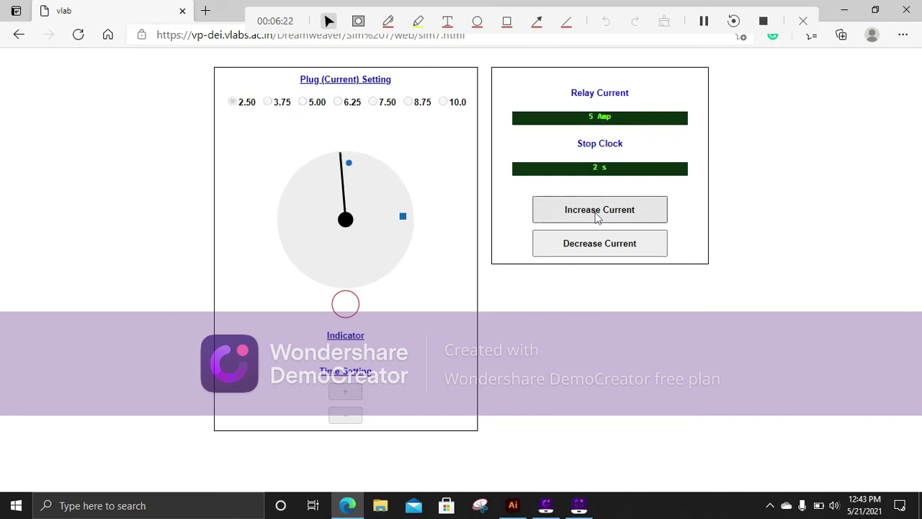
left_click(596, 215)
left_click(596, 215)
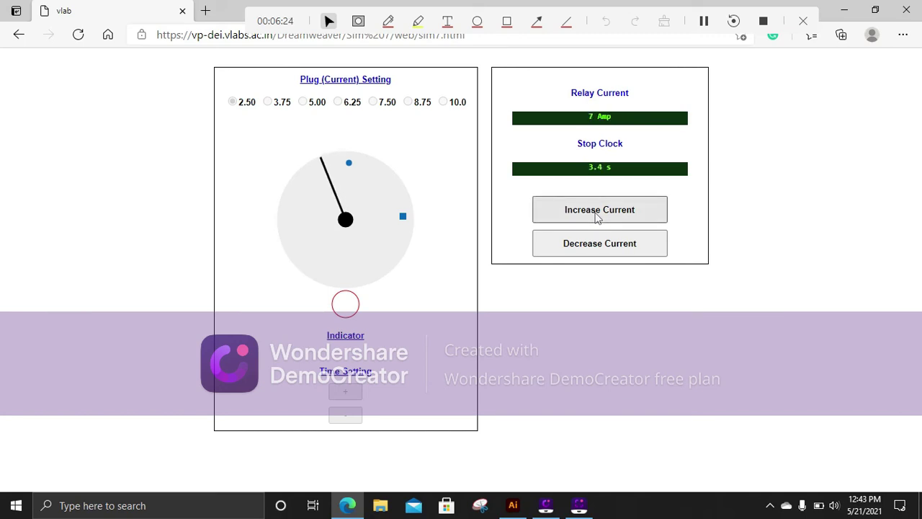
left_click(596, 215)
left_click(596, 215)
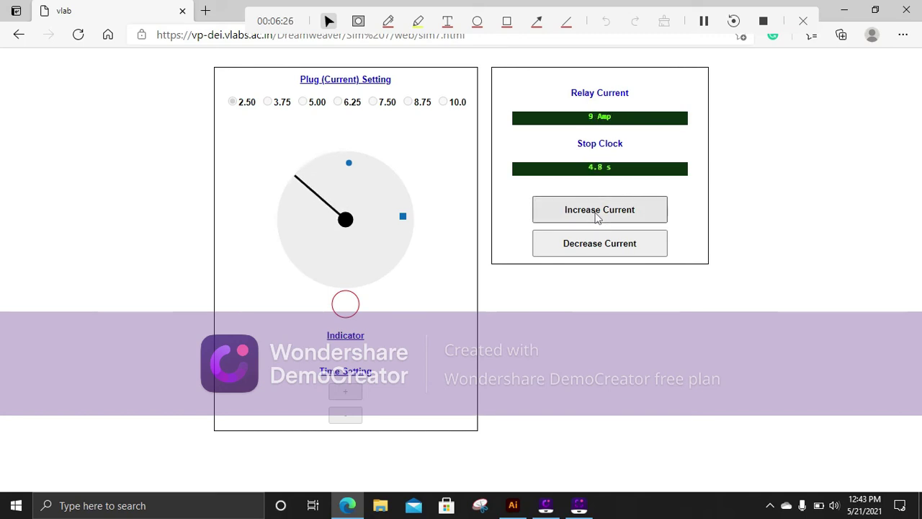
left_click(596, 215)
left_click(596, 215)
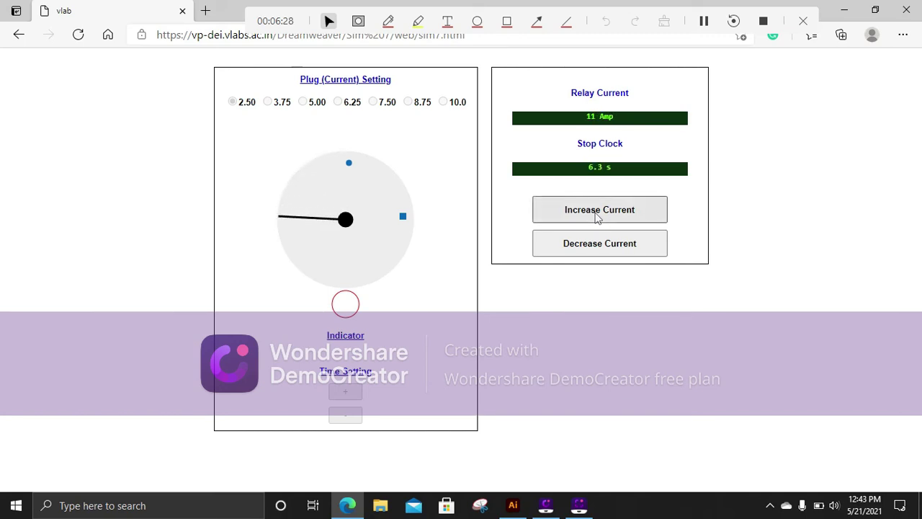
left_click(596, 214)
left_click(596, 215)
left_click(596, 215)
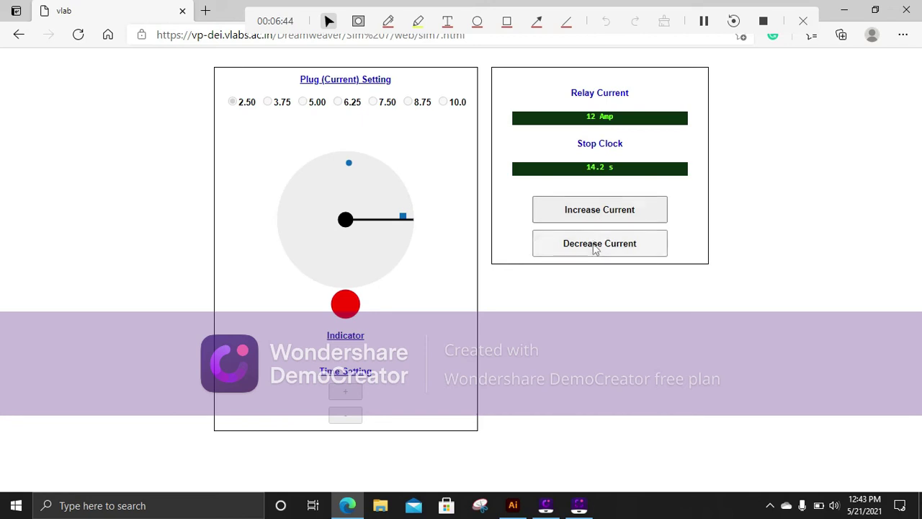
- Lower the relay current to 0 A to reset the relay disc and stop clock after the 12 A run
left_click(595, 245)
left_click(594, 246)
left_click(595, 247)
left_click(595, 247)
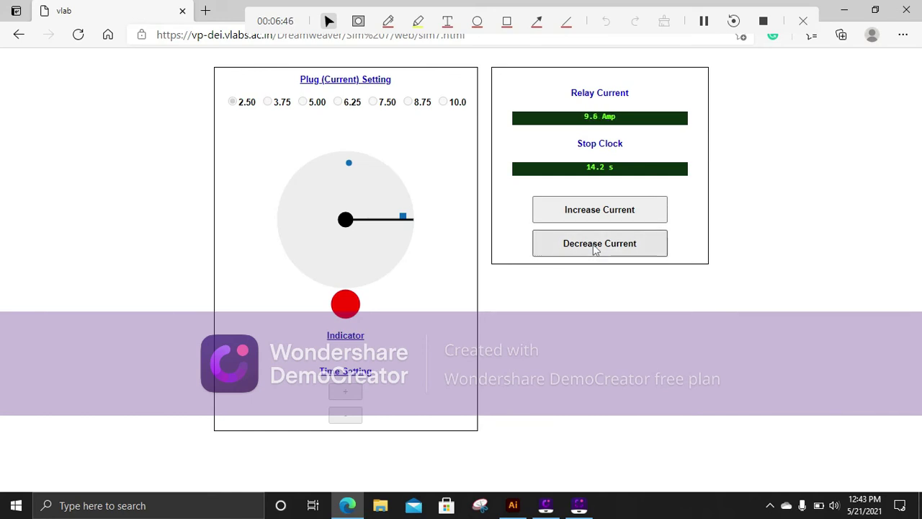
left_click(595, 247)
left_click(595, 247)
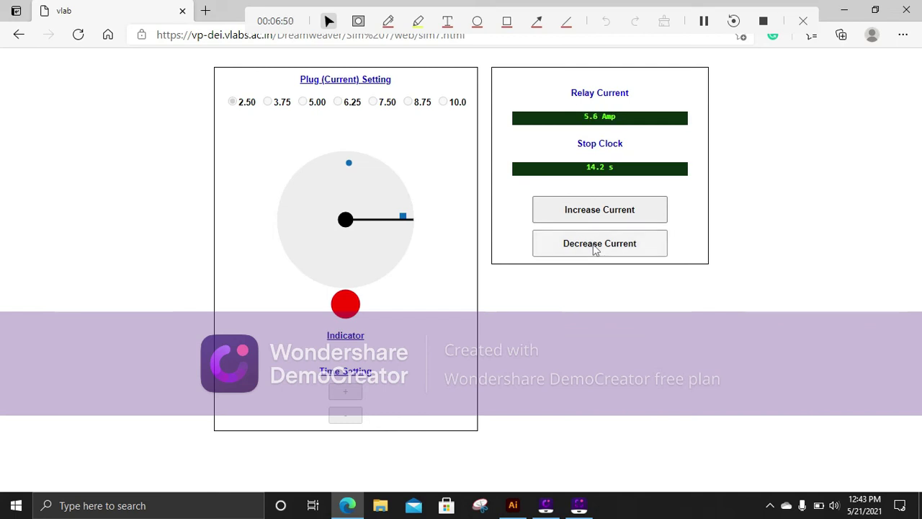
left_click(596, 248)
left_click(595, 248)
left_click(595, 248)
left_click(595, 248)
left_click(595, 247)
left_click(595, 248)
left_click(595, 248)
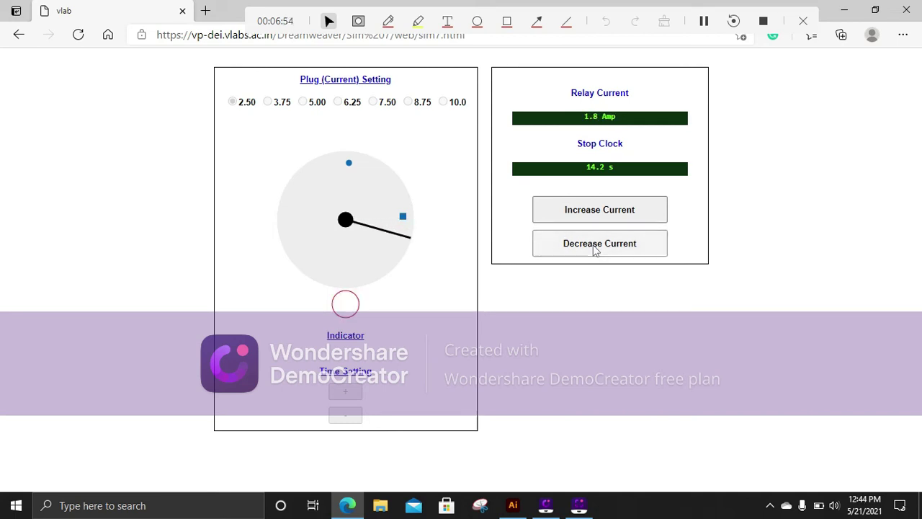
left_click(596, 248)
left_click(596, 247)
left_click(595, 248)
left_click(596, 248)
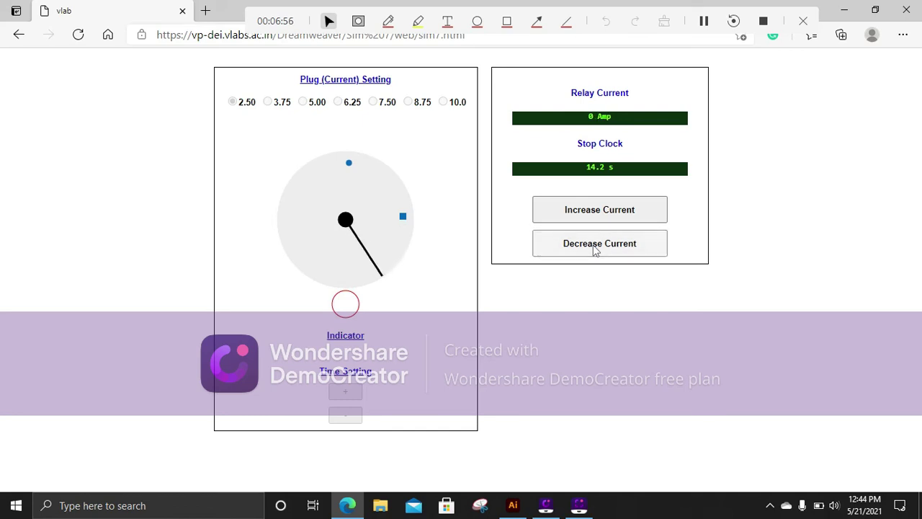
left_click(595, 248)
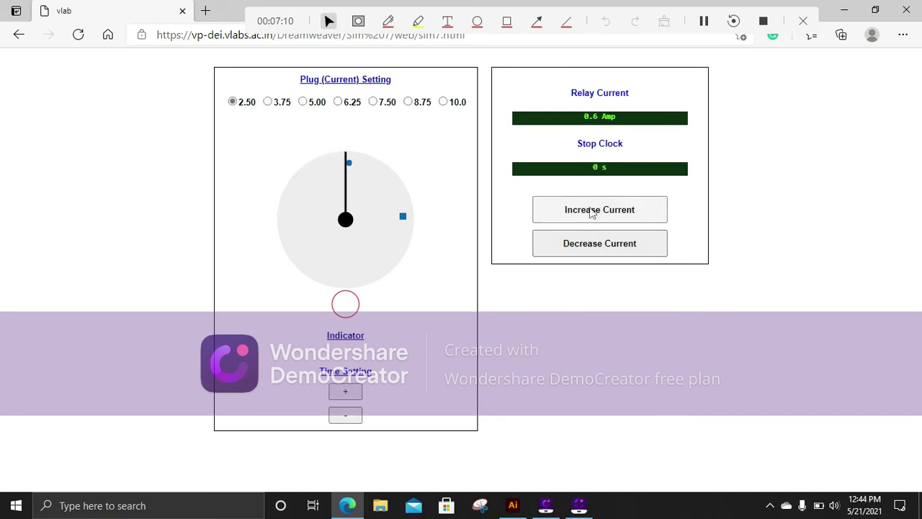
- Raise the relay current to 14 A and let the relay run until it trips
left_click(591, 210)
left_click(591, 210)
left_click(591, 209)
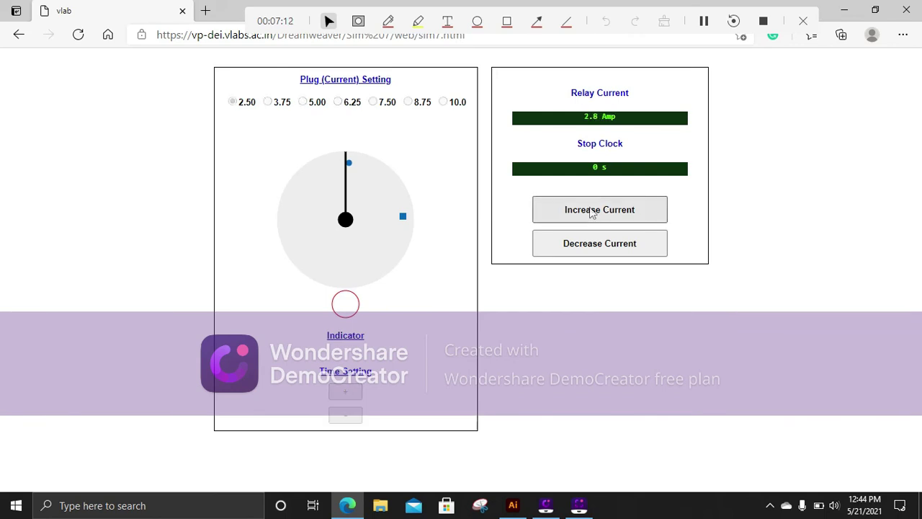
left_click(591, 211)
left_click(590, 216)
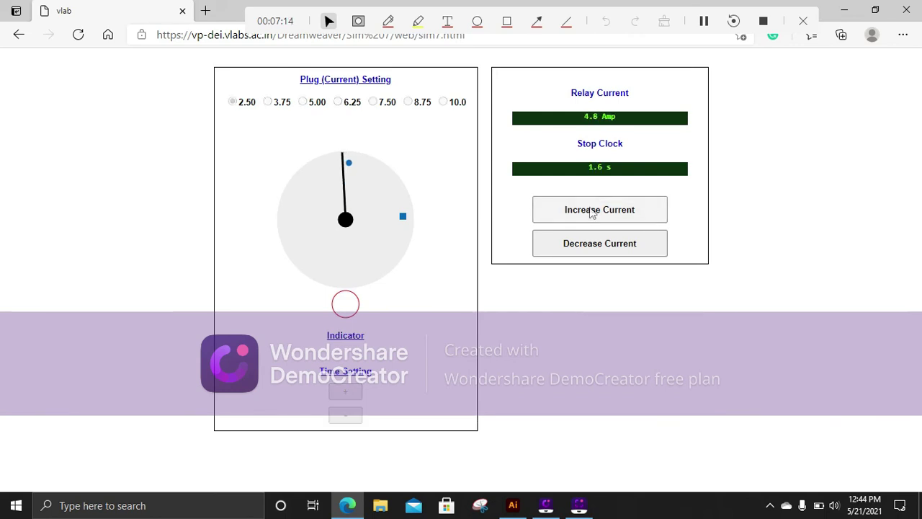
left_click(591, 212)
left_click(591, 210)
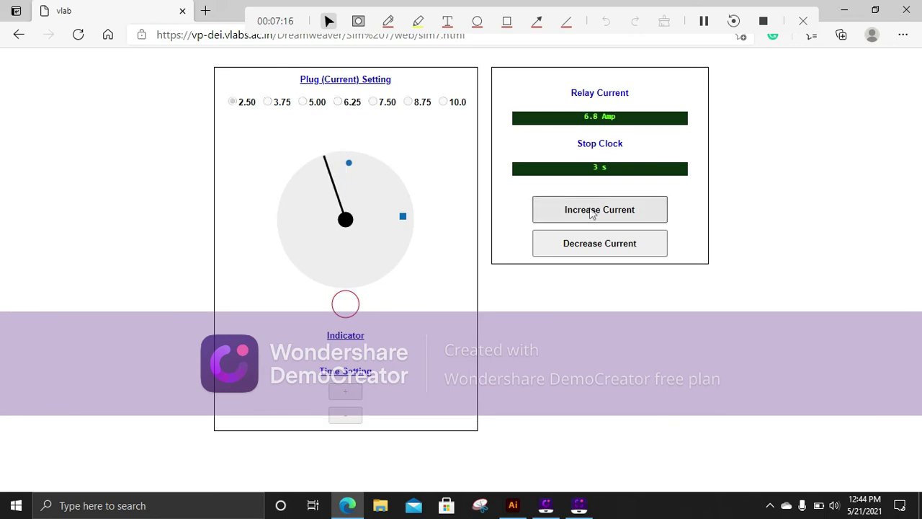
left_click(591, 210)
left_click(591, 211)
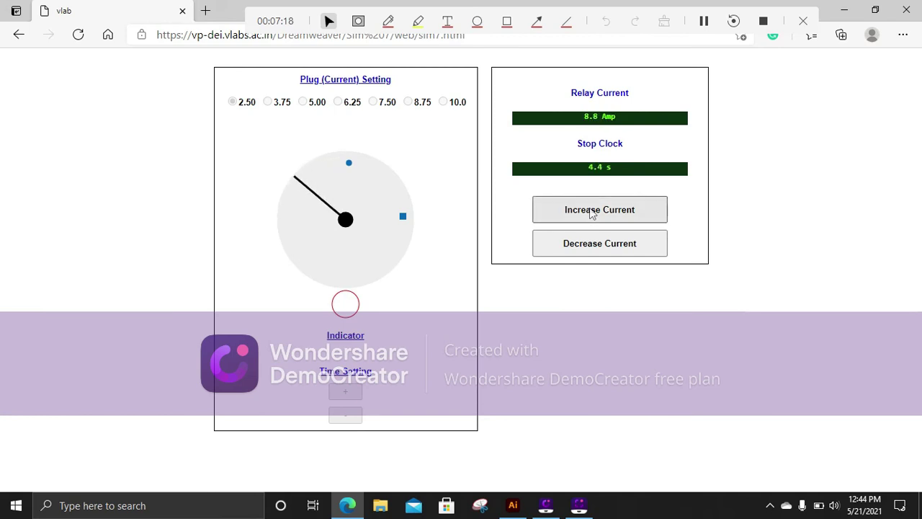
left_click(591, 211)
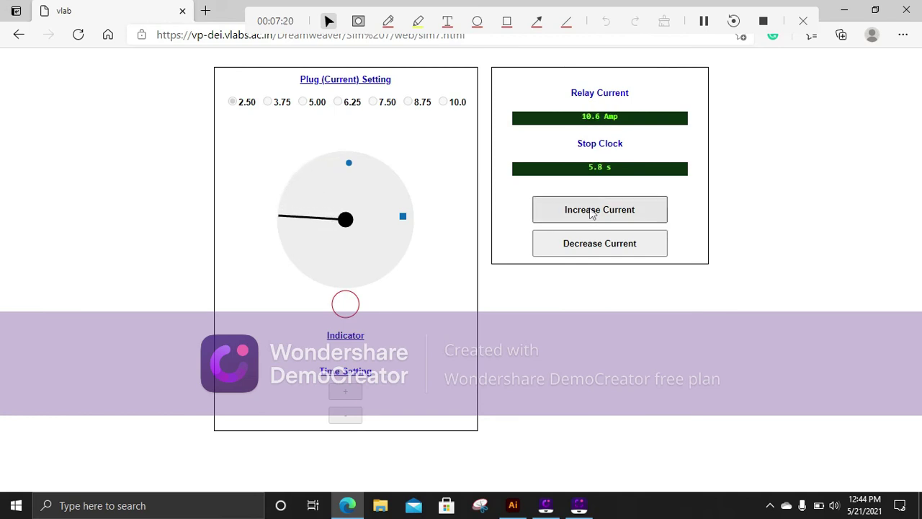
left_click(591, 211)
left_click(591, 211)
left_click(591, 211)
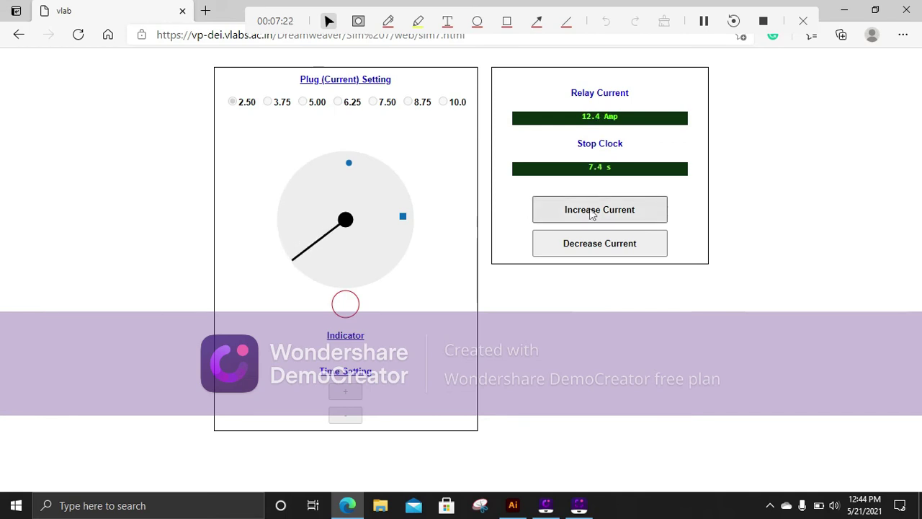
left_click(590, 211)
left_click(591, 211)
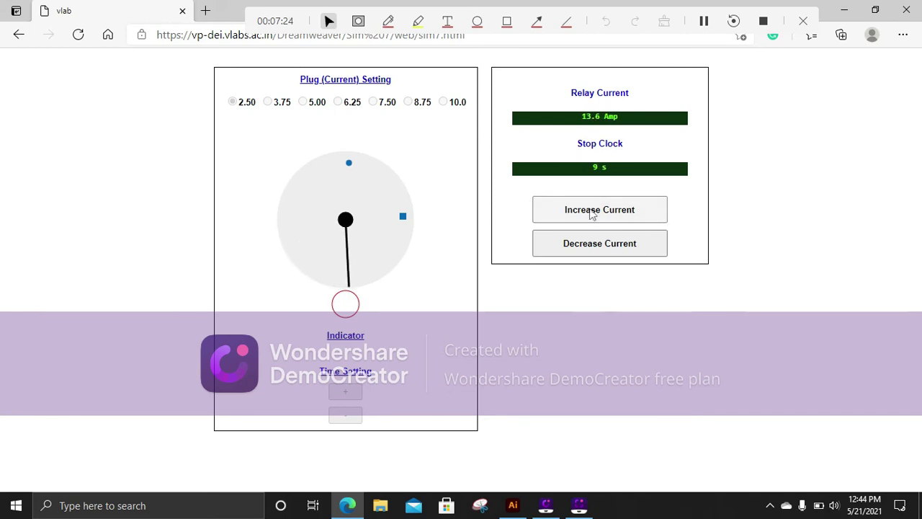
left_click(591, 211)
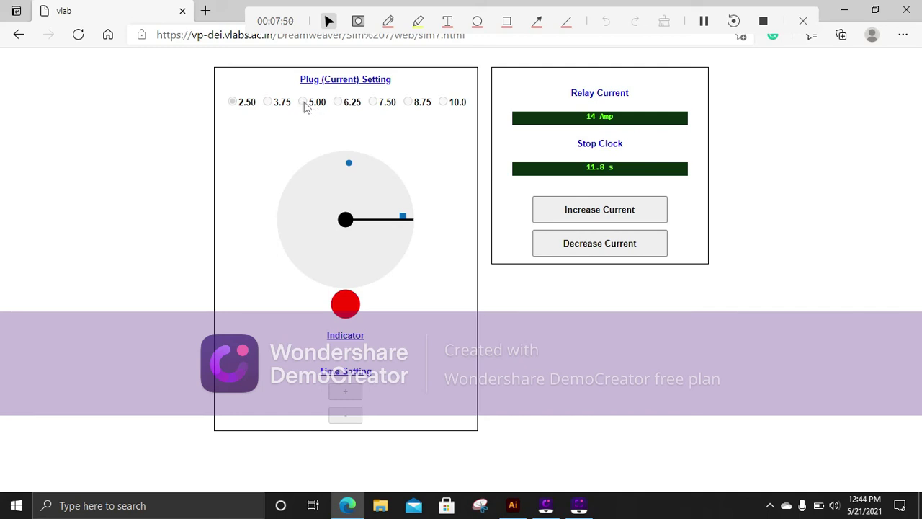
- Lower the relay current to 0 A to reset the relay disc and stop clock after the 14 A run
left_click(597, 248)
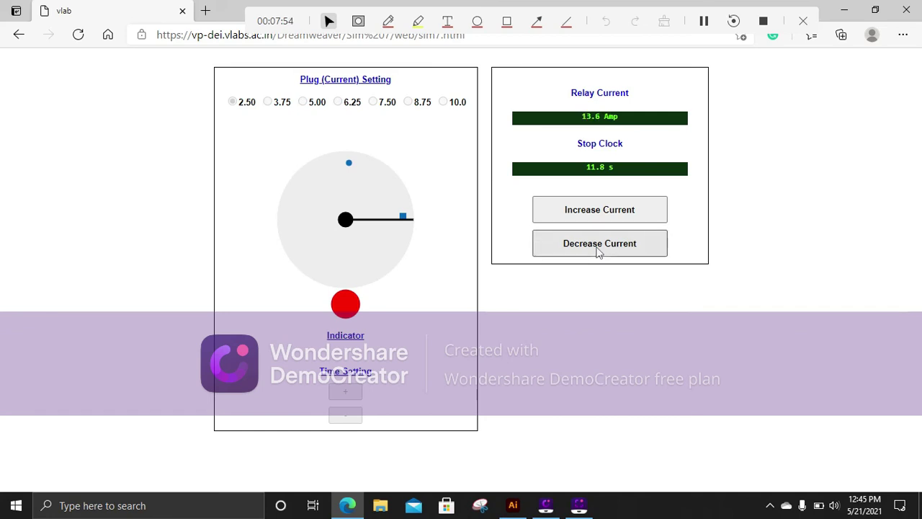
left_click(597, 248)
left_click(597, 248)
left_click(597, 247)
left_click(598, 248)
left_click(597, 248)
left_click(597, 248)
left_click(597, 248)
left_click(598, 248)
left_click(597, 247)
left_click(597, 248)
left_click(597, 248)
left_click(598, 248)
left_click(598, 248)
left_click(598, 248)
left_click(597, 247)
left_click(597, 248)
left_click(597, 248)
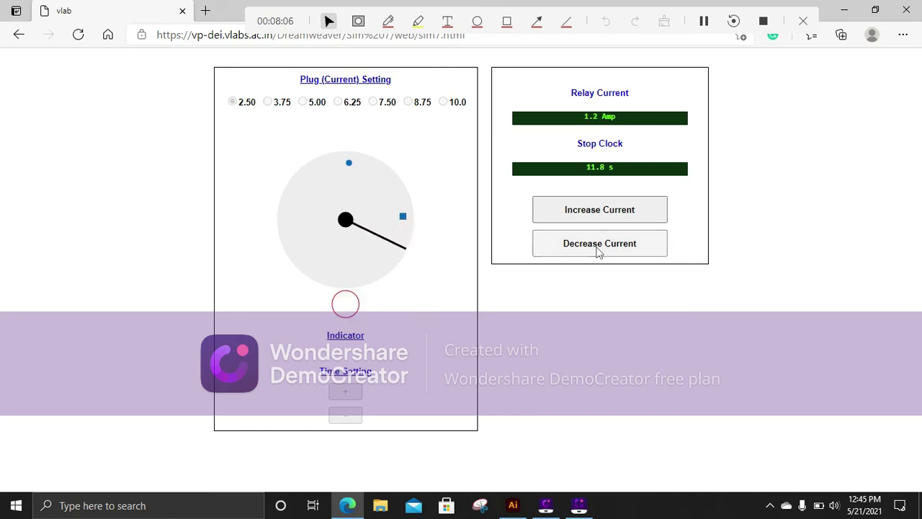
left_click(597, 248)
left_click(597, 248)
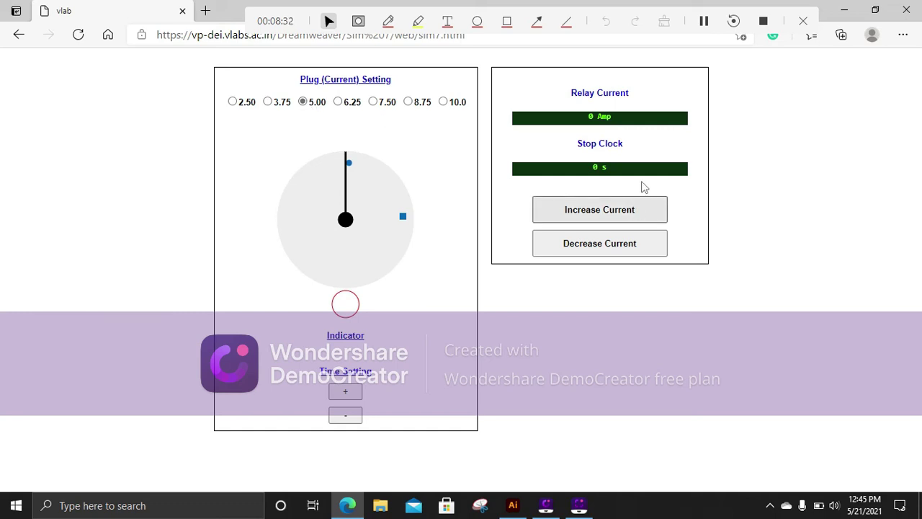
left_click(612, 219)
left_click(612, 219)
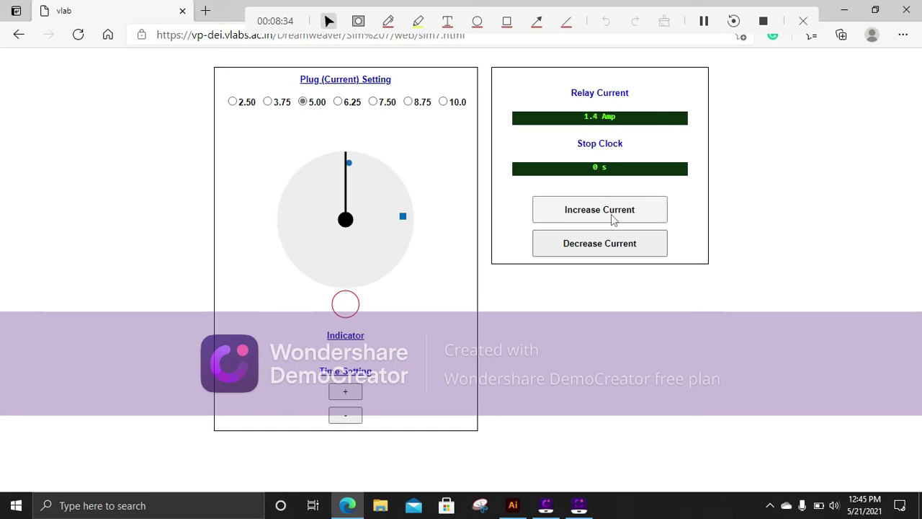
left_click(612, 219)
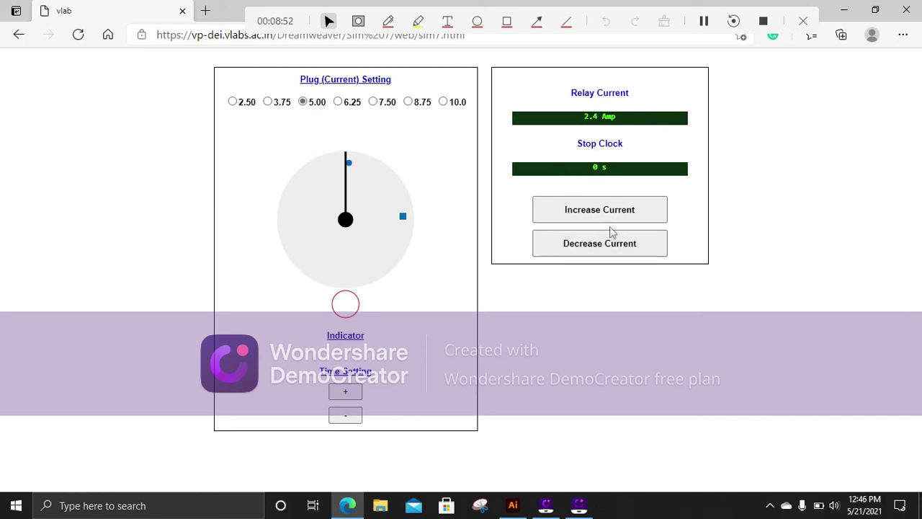
left_click(606, 255)
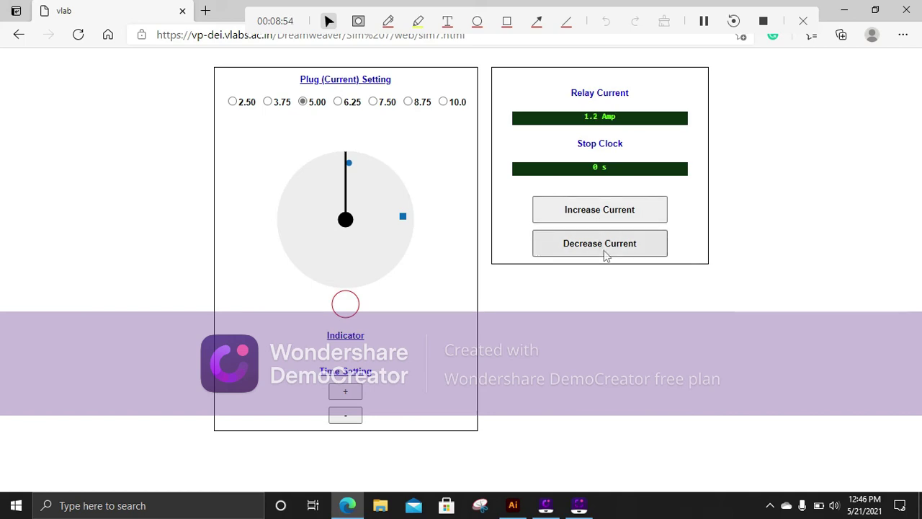
left_click(605, 255)
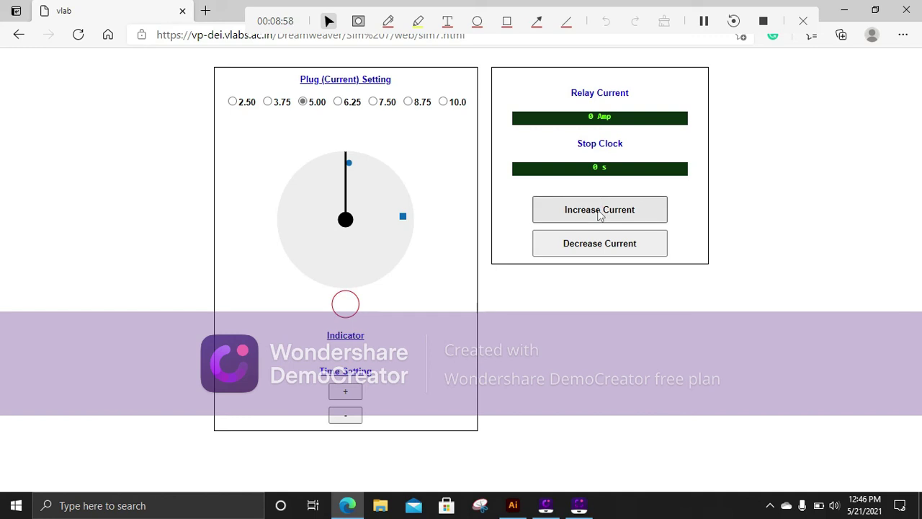
- Raise the relay current from zero to 6 A at plug setting 5.00 to start the relay timing run
left_click(600, 211)
left_click(600, 211)
left_click(599, 210)
left_click(600, 210)
left_click(600, 210)
left_click(600, 211)
left_click(599, 210)
left_click(599, 211)
left_click(599, 210)
left_click(600, 211)
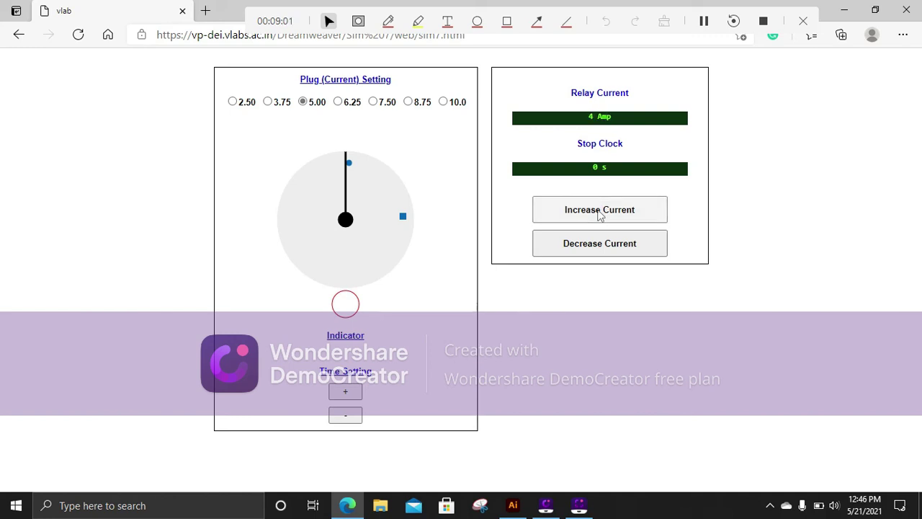
left_click(599, 211)
left_click(599, 210)
left_click(599, 210)
left_click(600, 210)
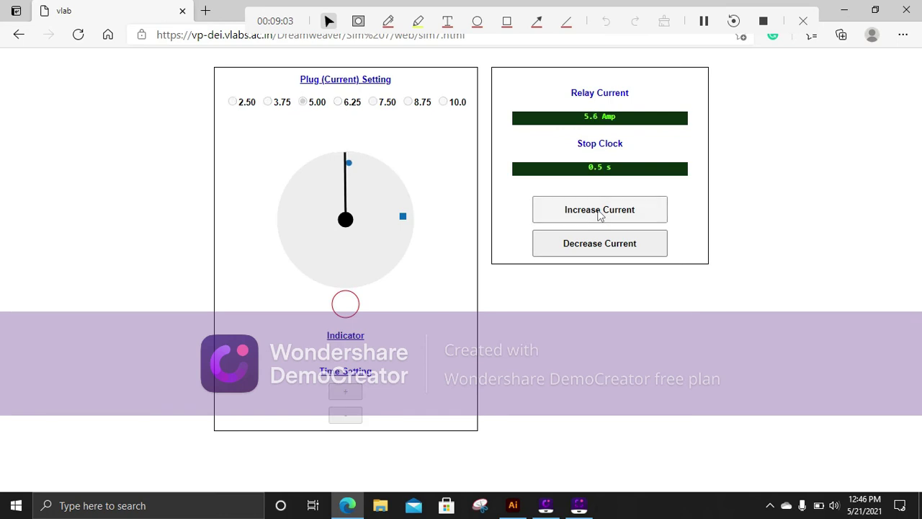
left_click(600, 210)
left_click(599, 210)
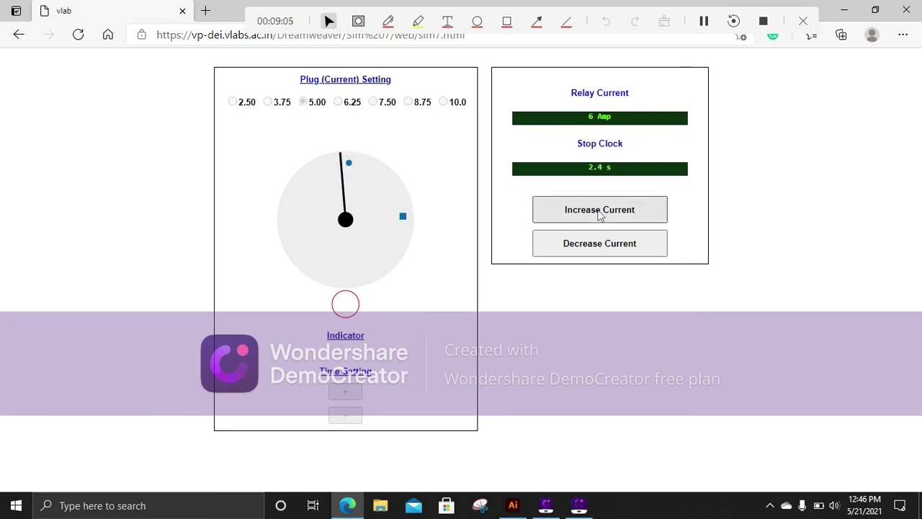